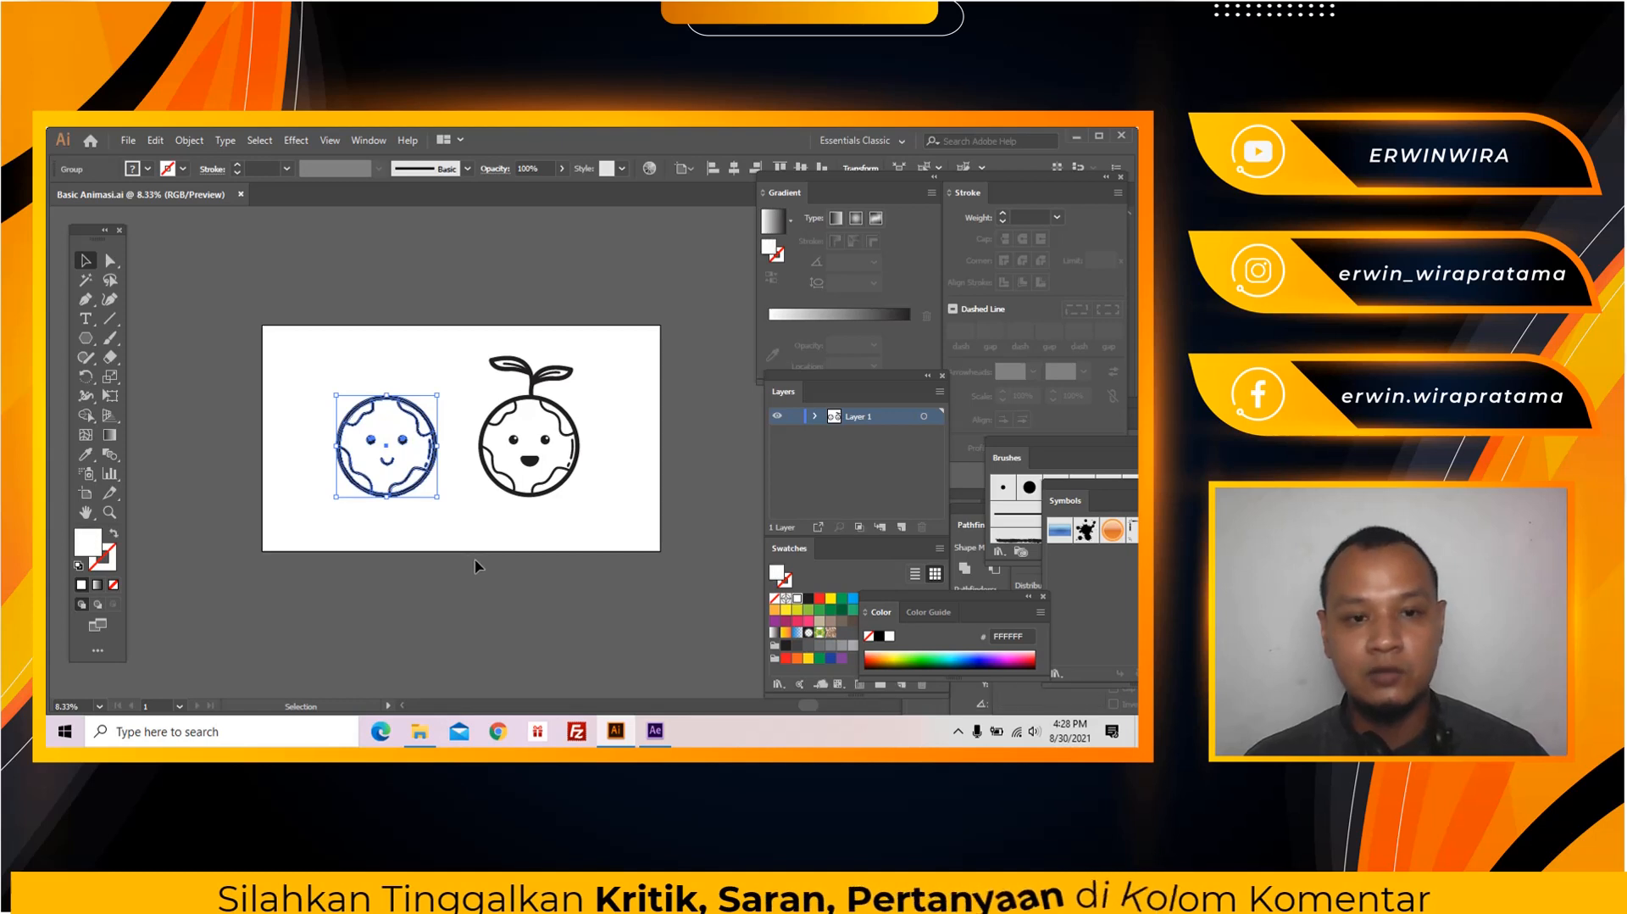
{"action": "left_click", "coordinate": [469, 561]}
{"action": "left_click_drag", "start_coordinate": [469, 562], "coordinate": [463, 565]}
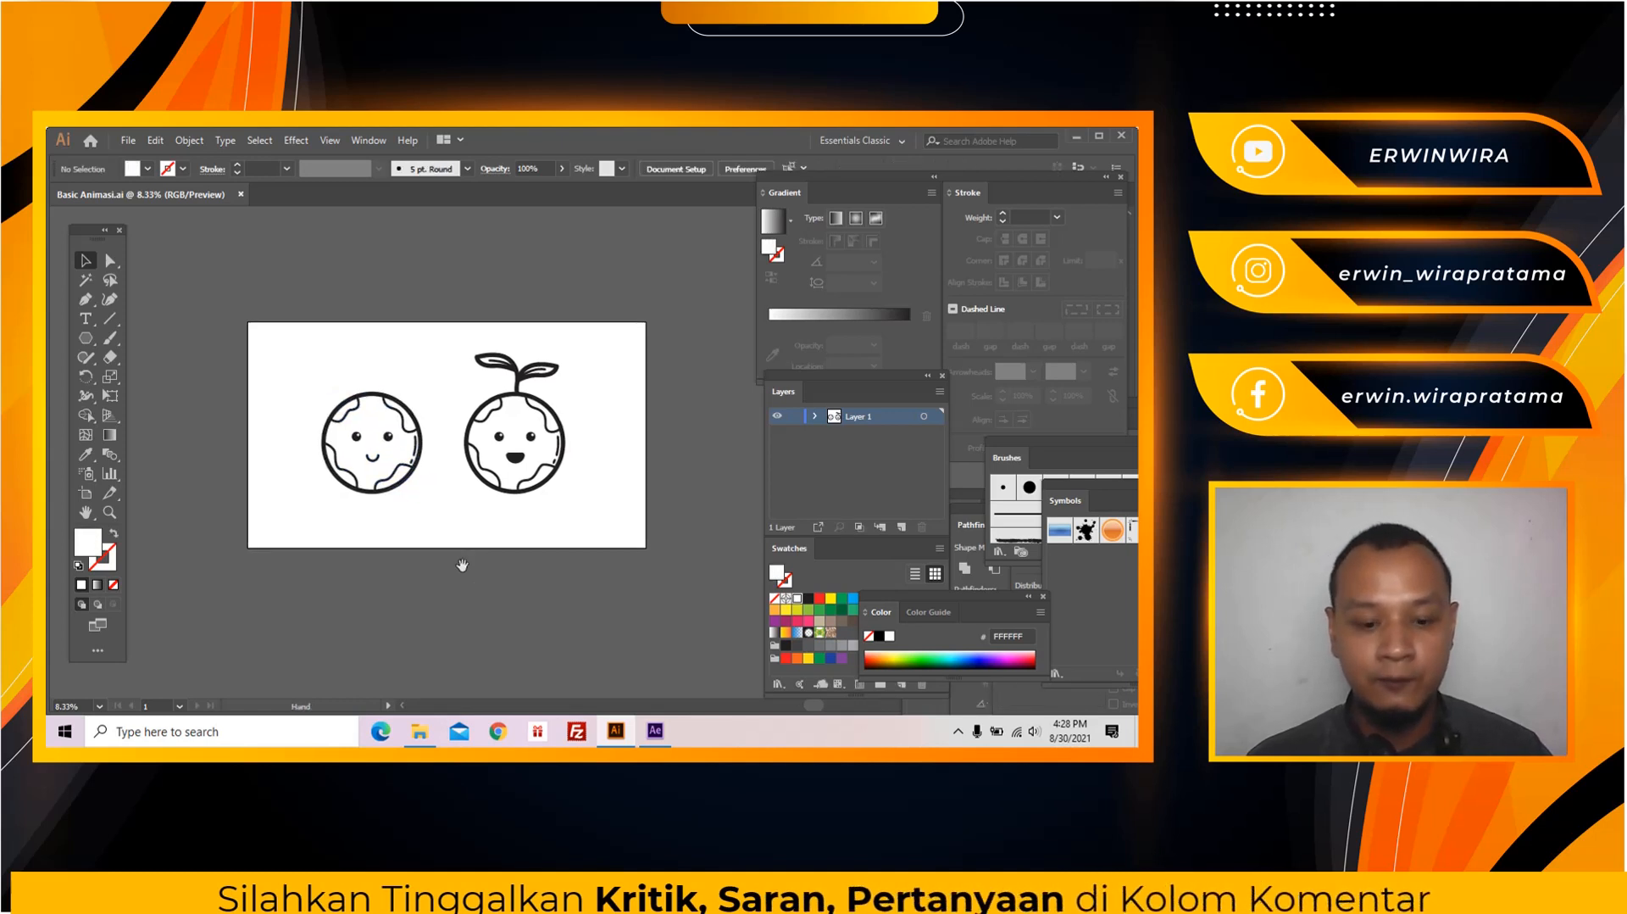
{"action": "left_click", "coordinate": [397, 447]}
{"action": "left_click", "coordinate": [534, 447]}
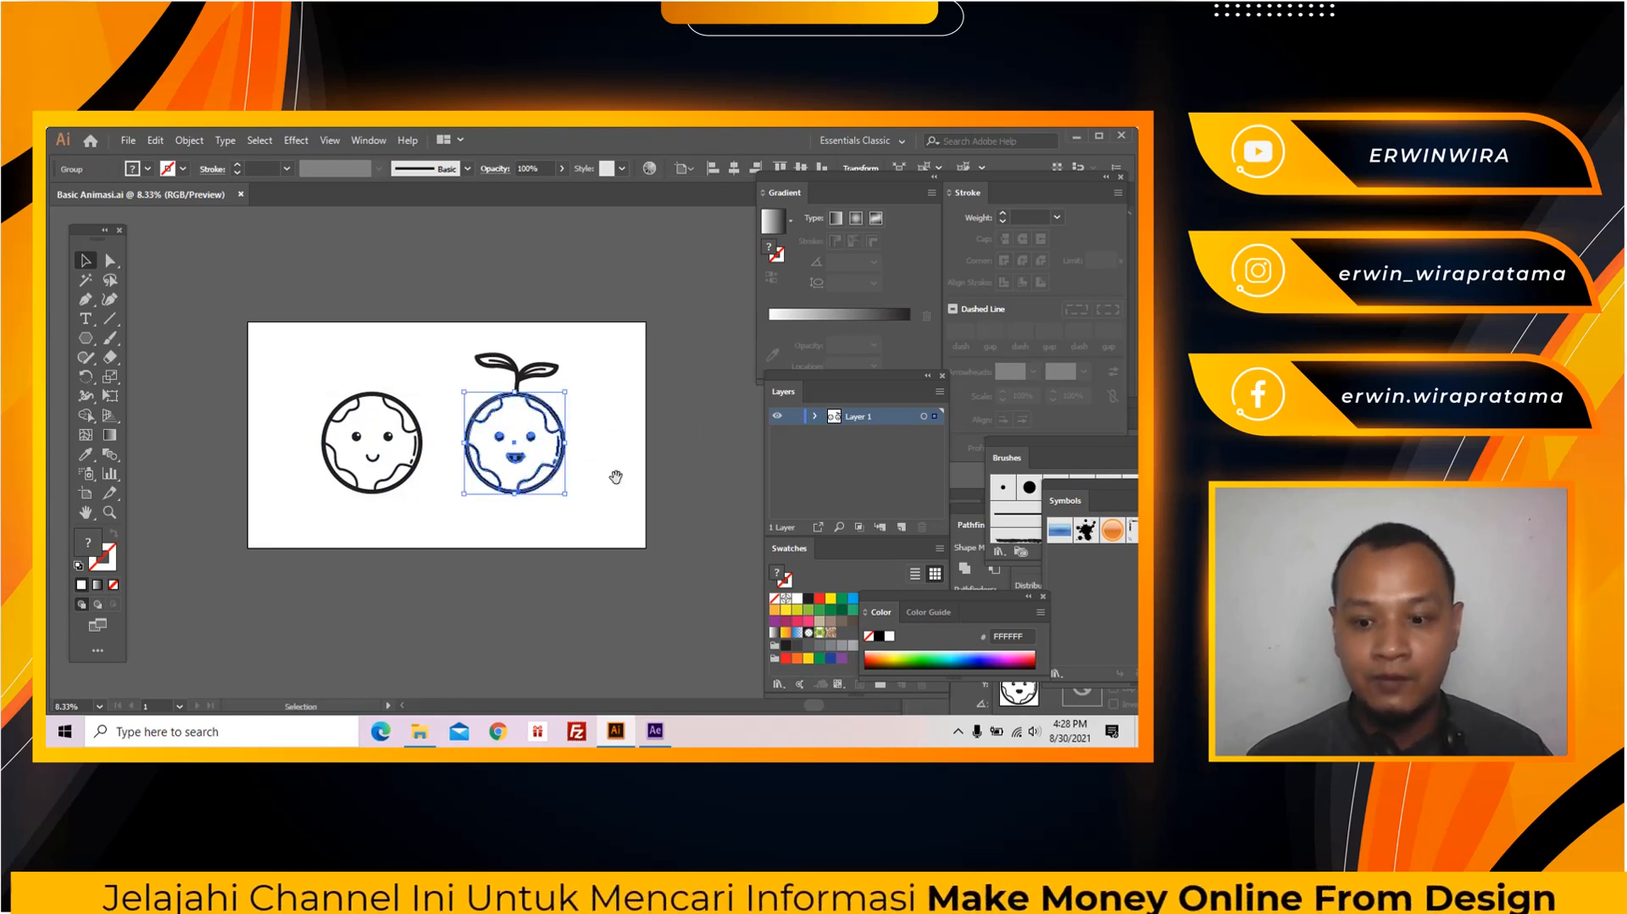
{"action": "left_click_drag", "start_coordinate": [616, 478], "coordinate": [615, 462]}
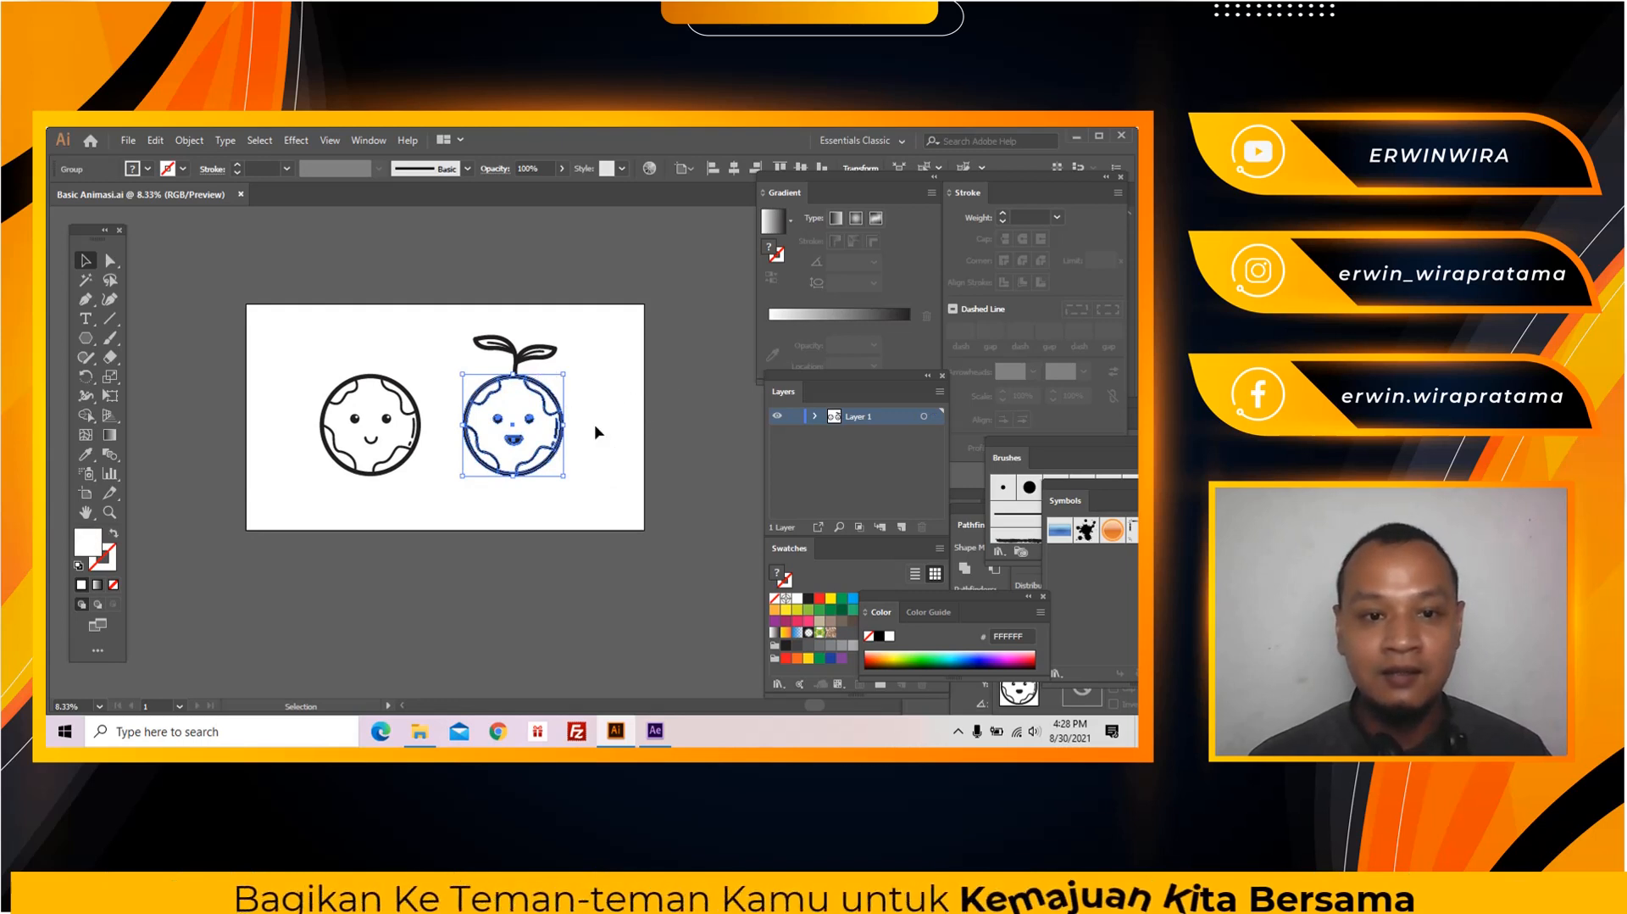
{"action": "left_click", "coordinate": [533, 526]}
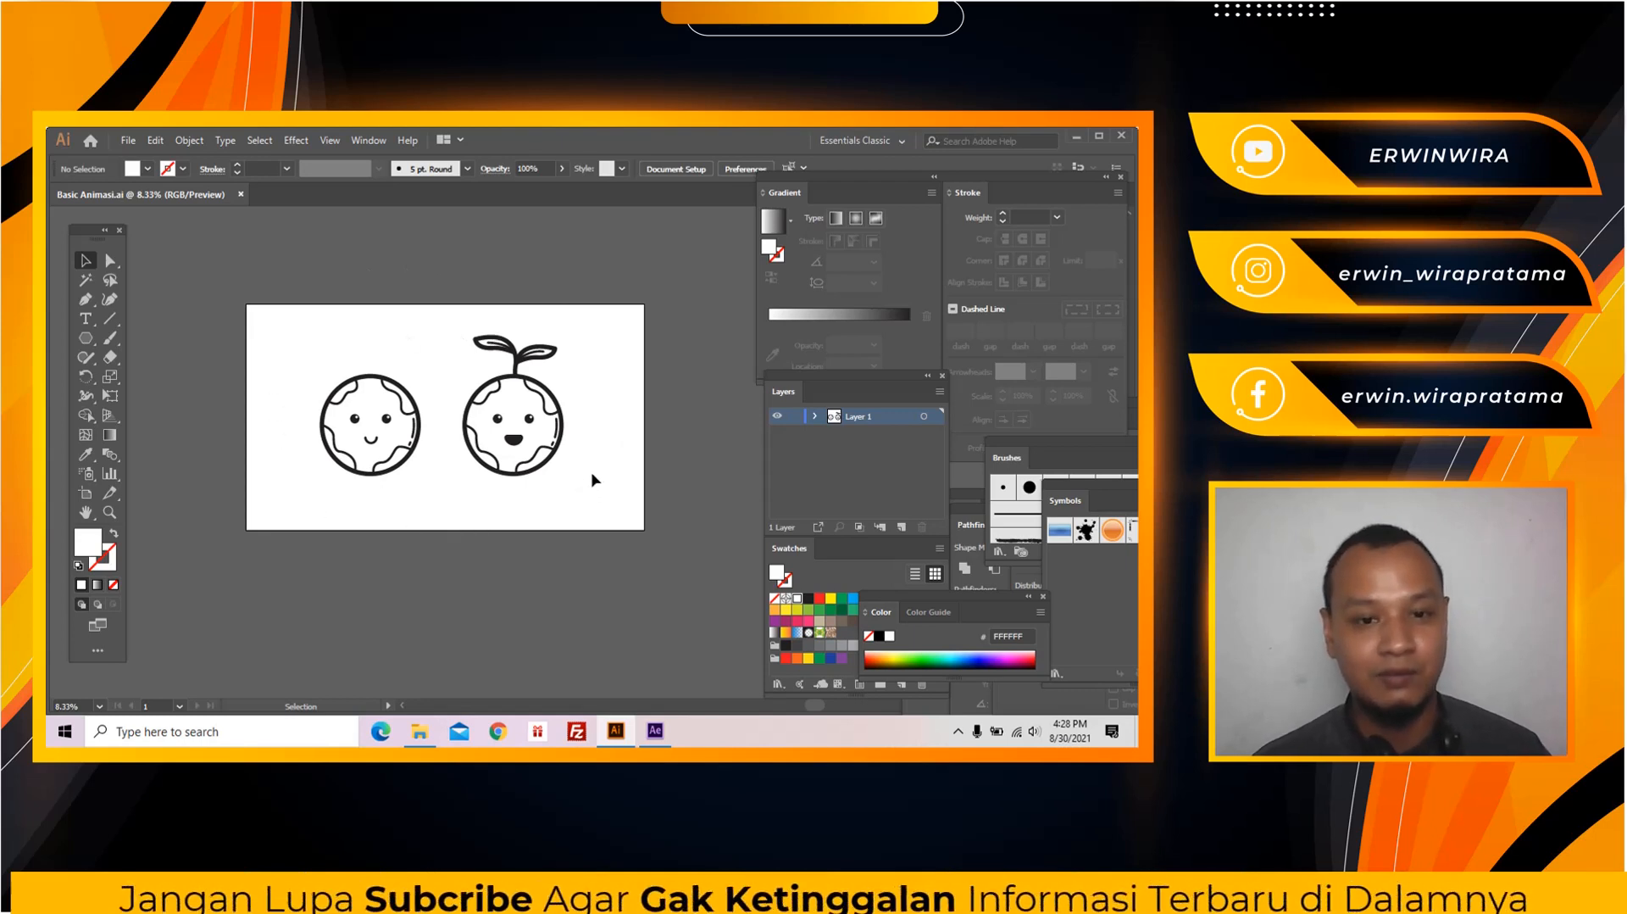
{"action": "left_click_drag", "start_coordinate": [592, 476], "coordinate": [576, 443]}
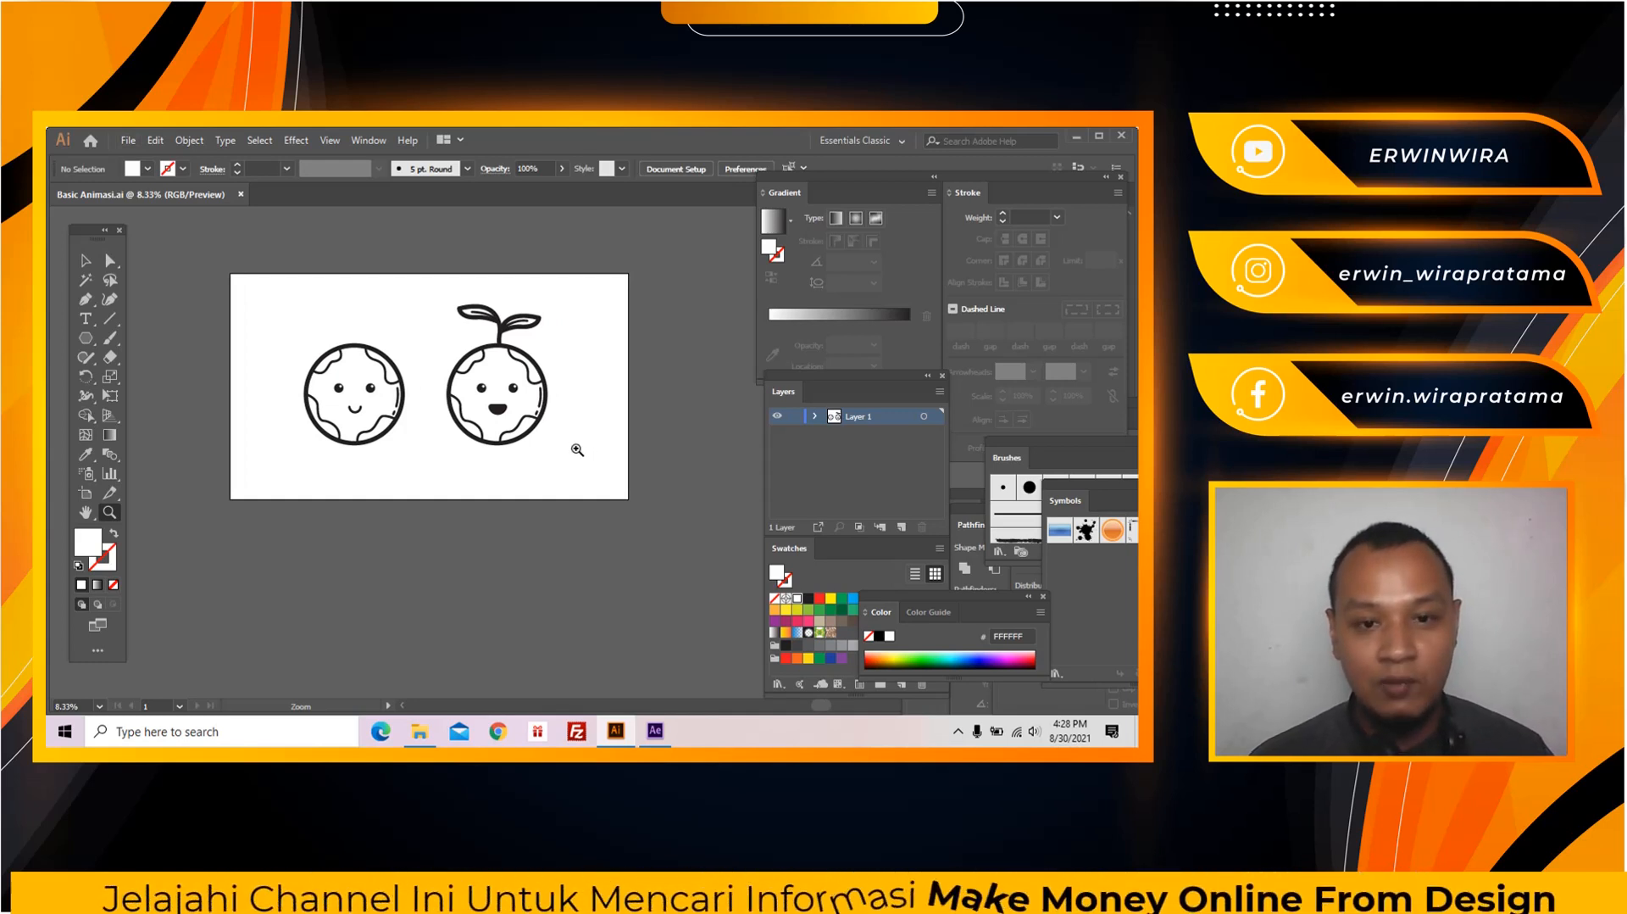
Duplicate the smiling round character, the open-mouthed round character and the leaf sprout as three separate pieces below the artboard
{"action": "left_click", "coordinate": [568, 441], "text": "alt"}
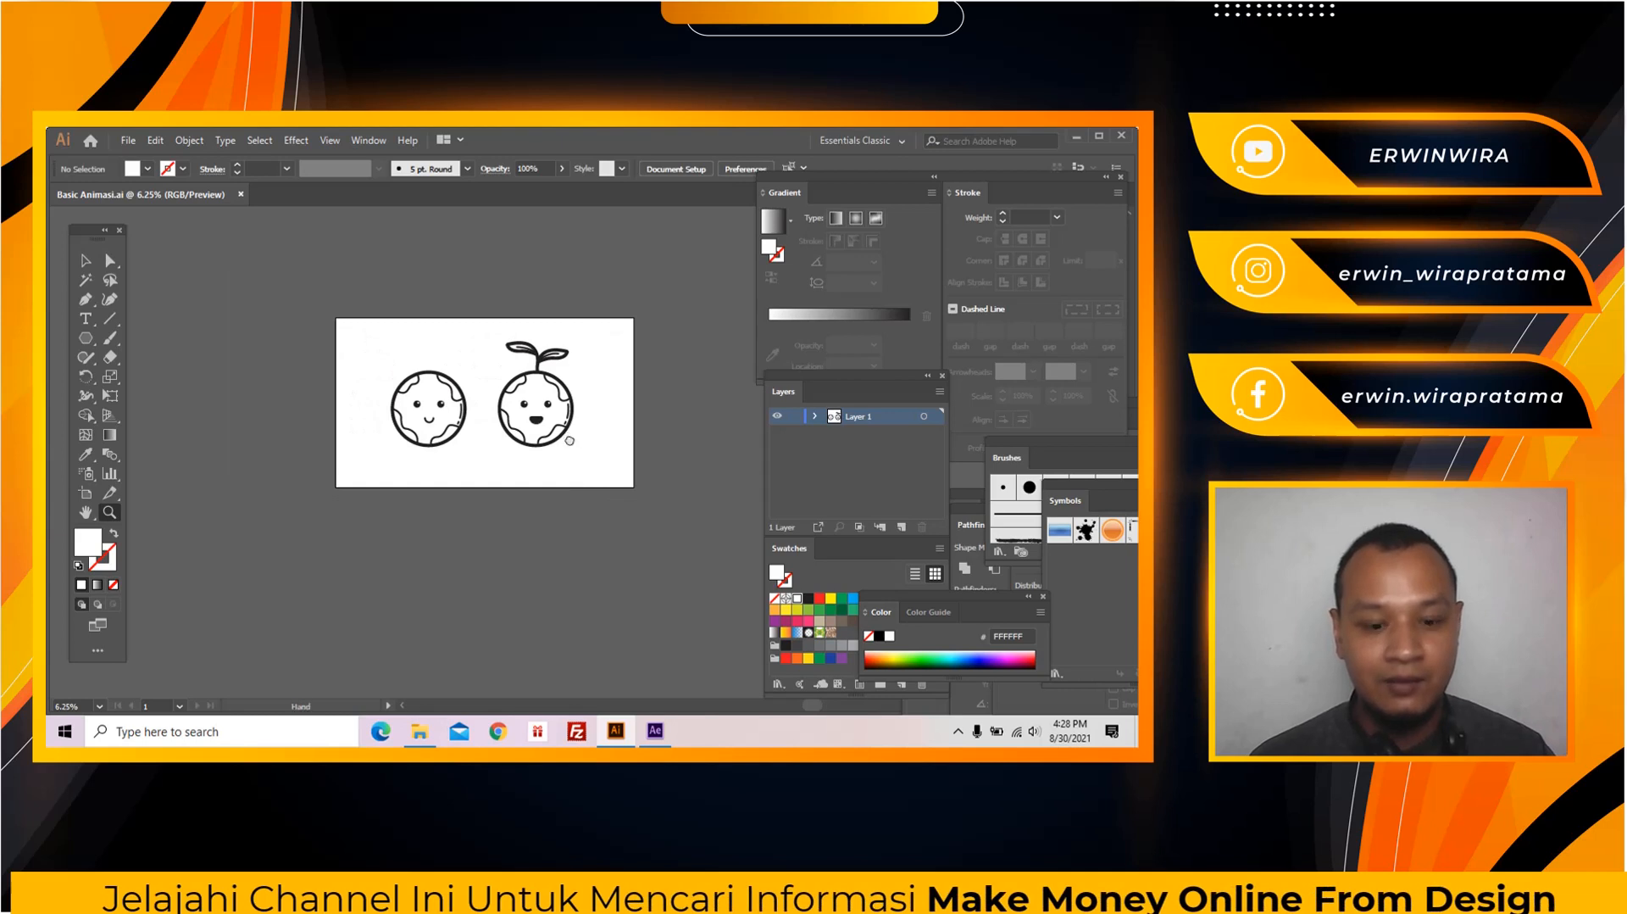
{"action": "left_click_drag", "start_coordinate": [570, 440], "coordinate": [509, 415]}
{"action": "key", "text": "v"}
{"action": "left_click_drag", "start_coordinate": [315, 307], "coordinate": [386, 534]}
{"action": "left_click_drag", "start_coordinate": [477, 406], "coordinate": [476, 526]}
{"action": "left_click_drag", "start_coordinate": [498, 330], "coordinate": [674, 501]}
{"action": "left_click", "coordinate": [227, 552]}
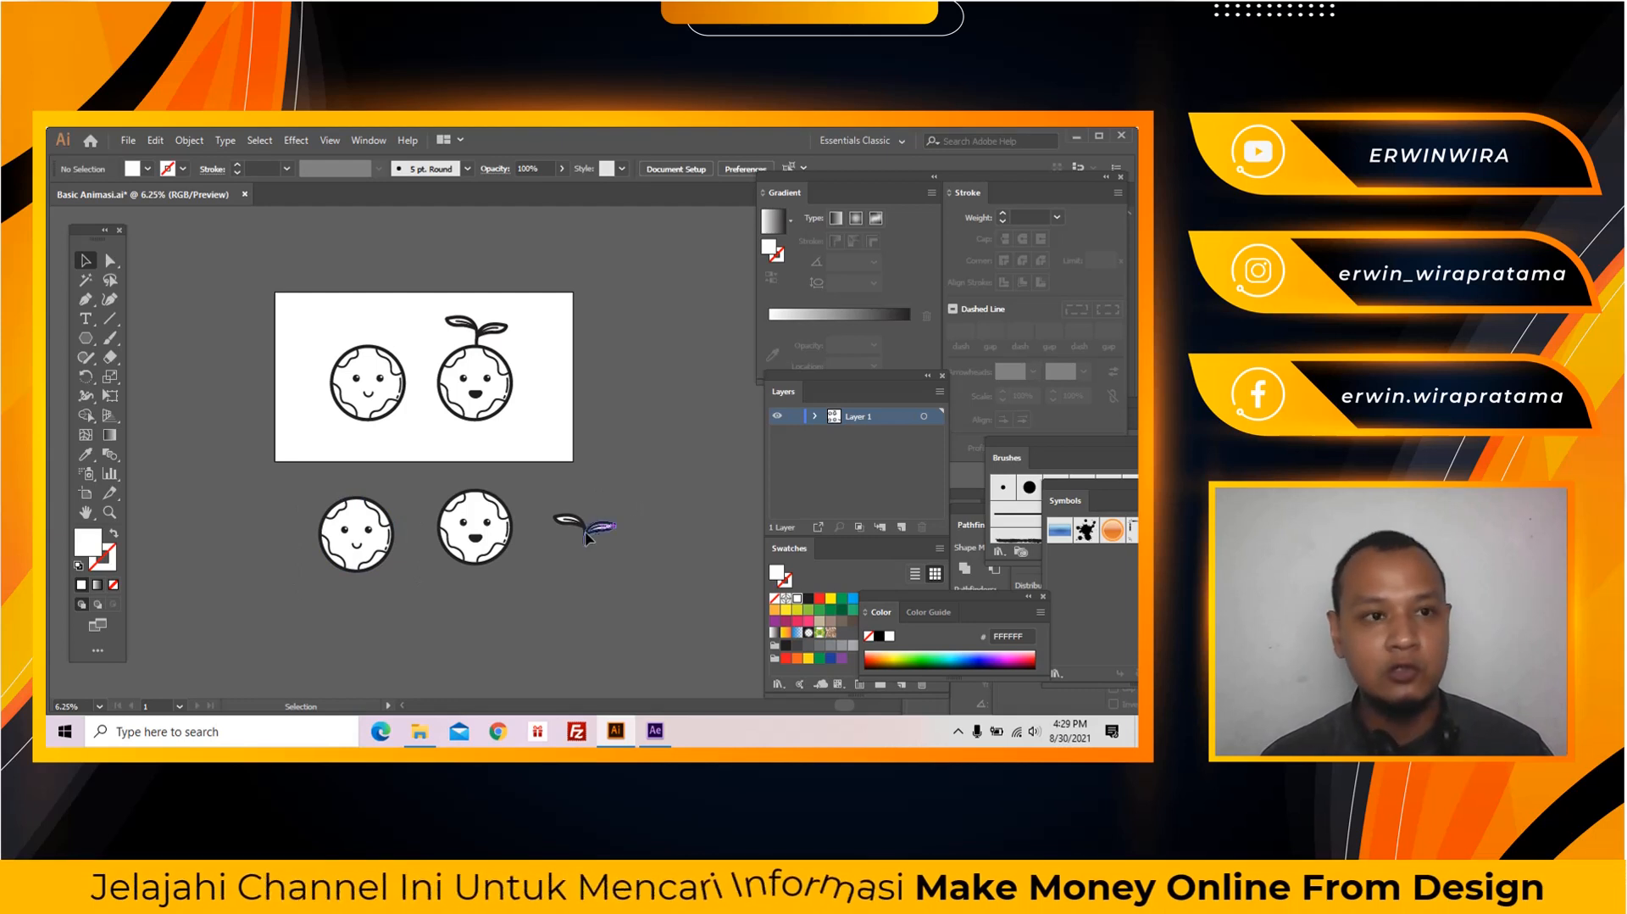
Create a fitted artboard around each of the three copied pieces: smiling character, open-mouthed character and leaf sprout
{"action": "left_click", "coordinate": [671, 169]}
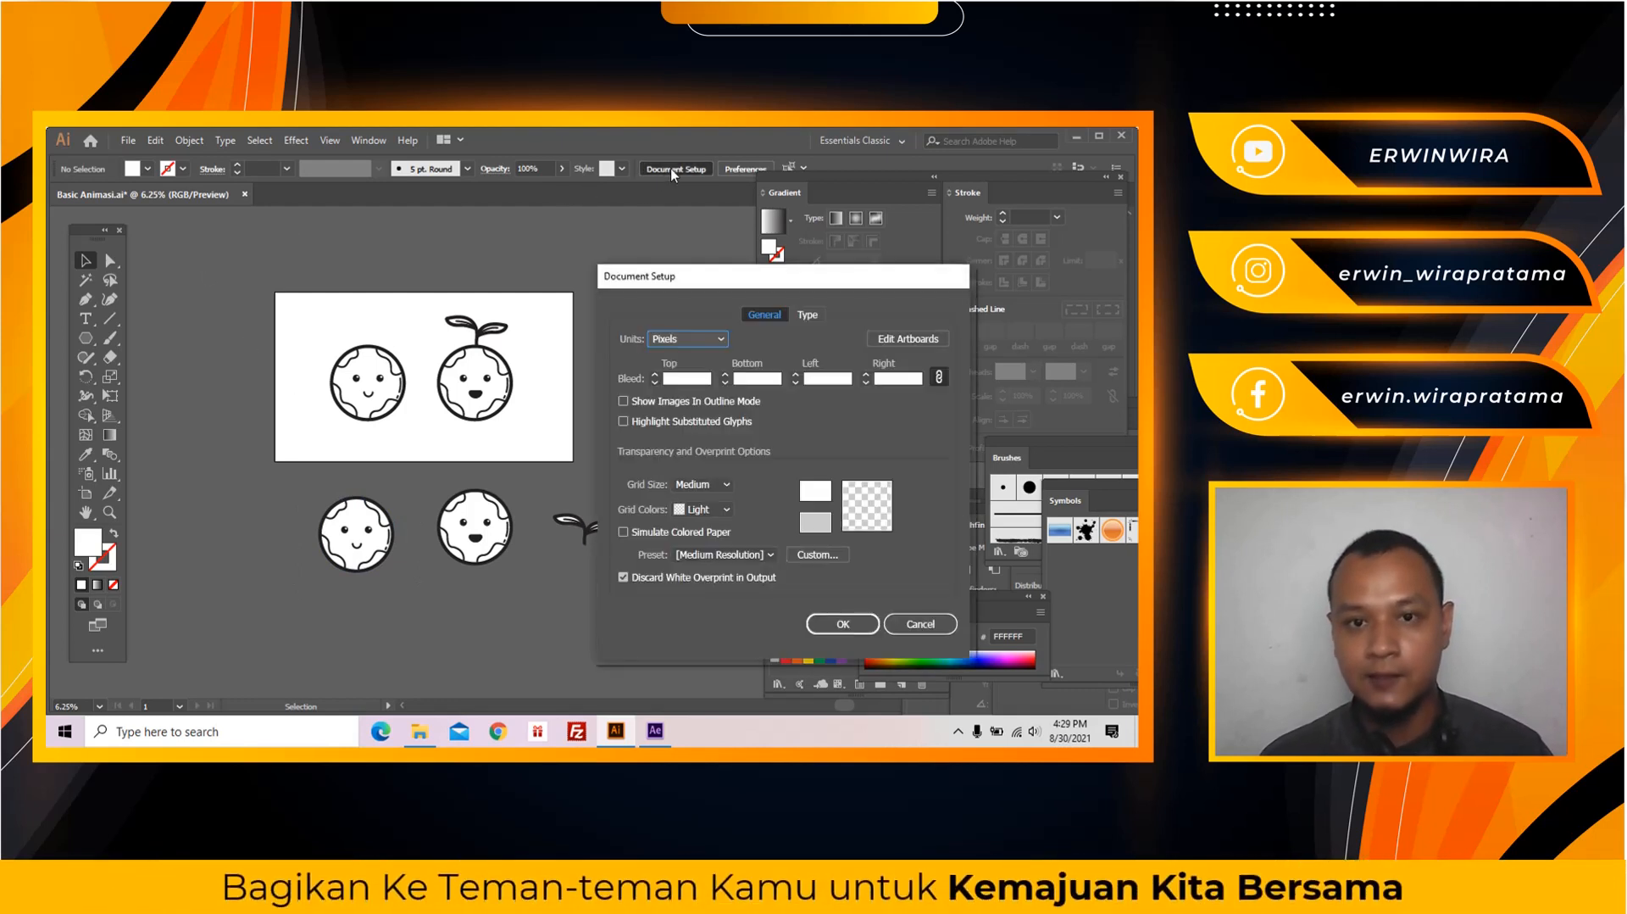
{"action": "left_click", "coordinate": [908, 337]}
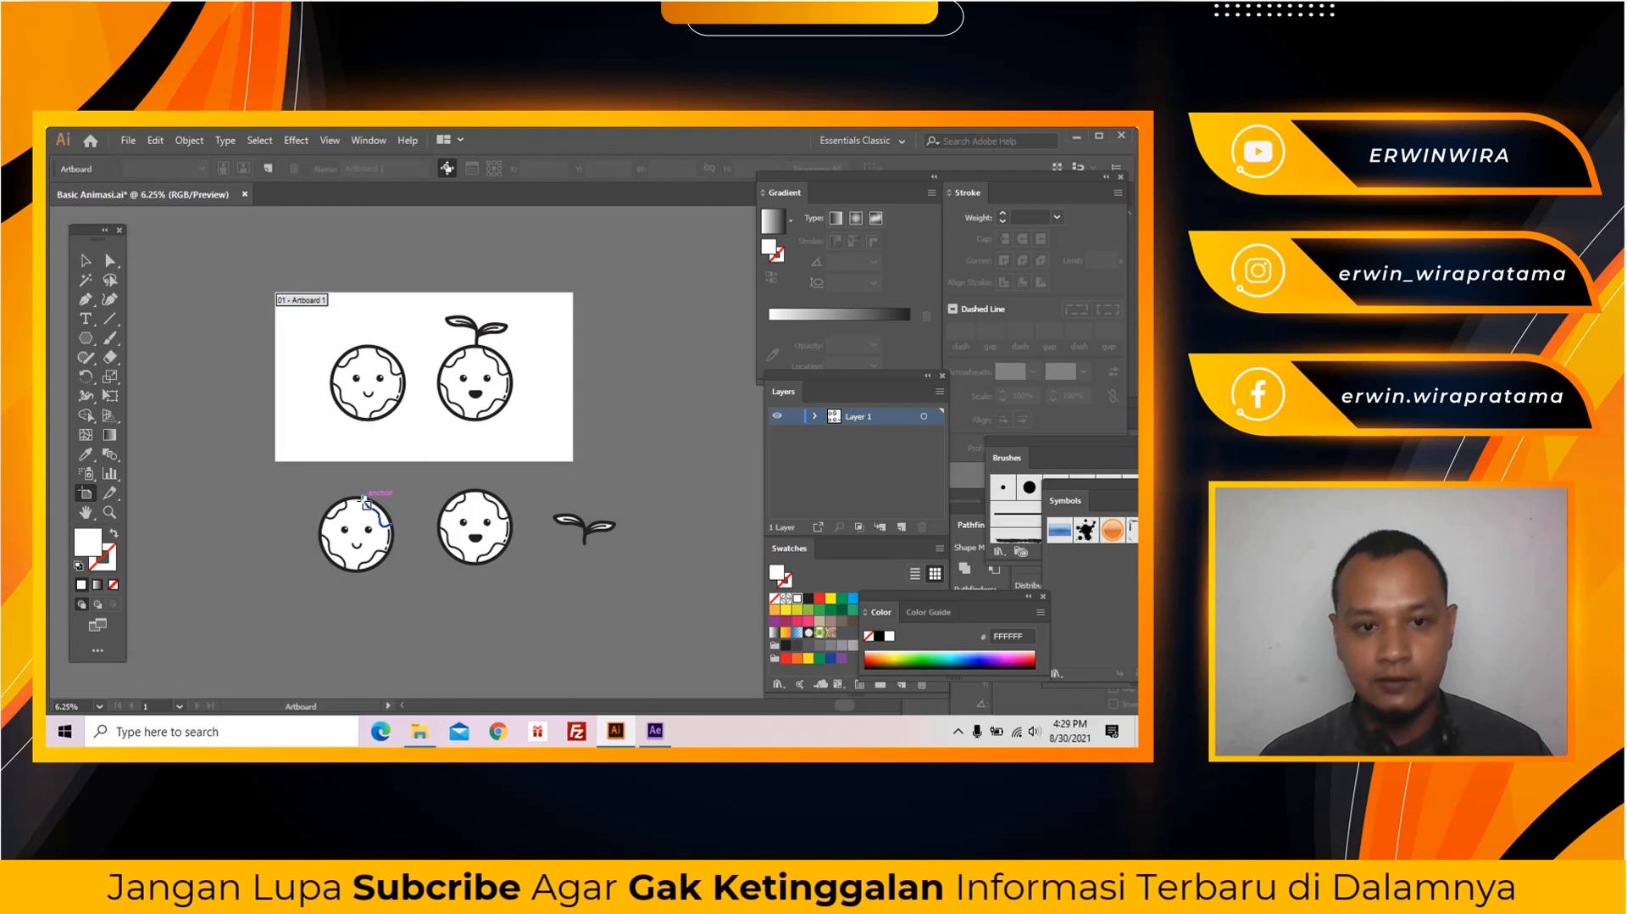
{"action": "left_click", "coordinate": [352, 504]}
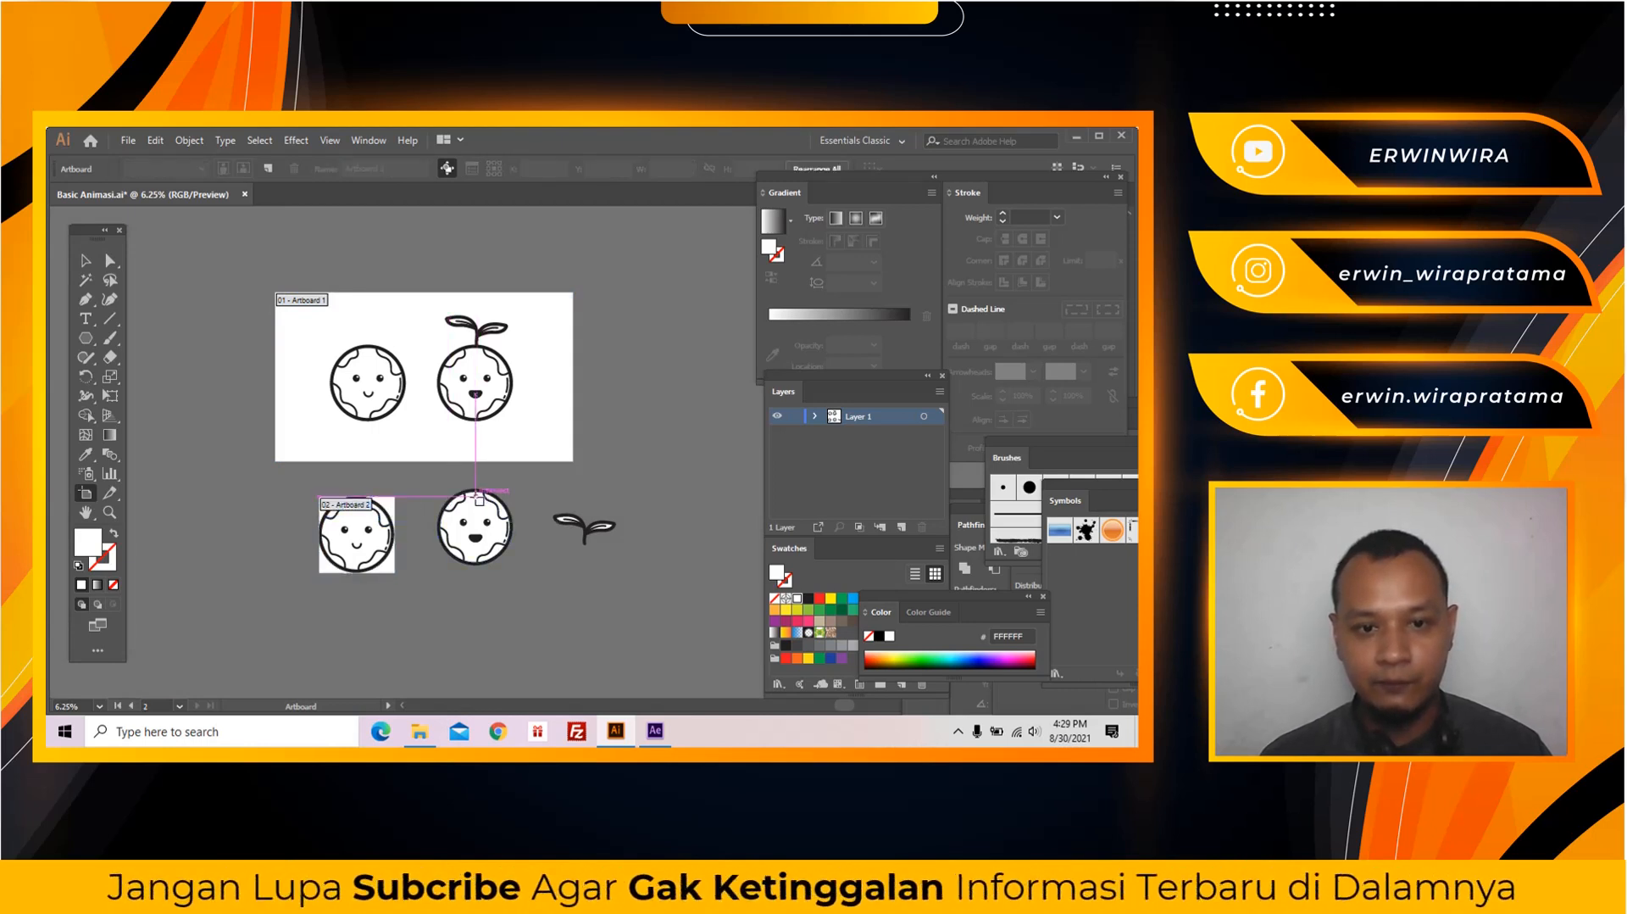
{"action": "left_click", "coordinate": [480, 500]}
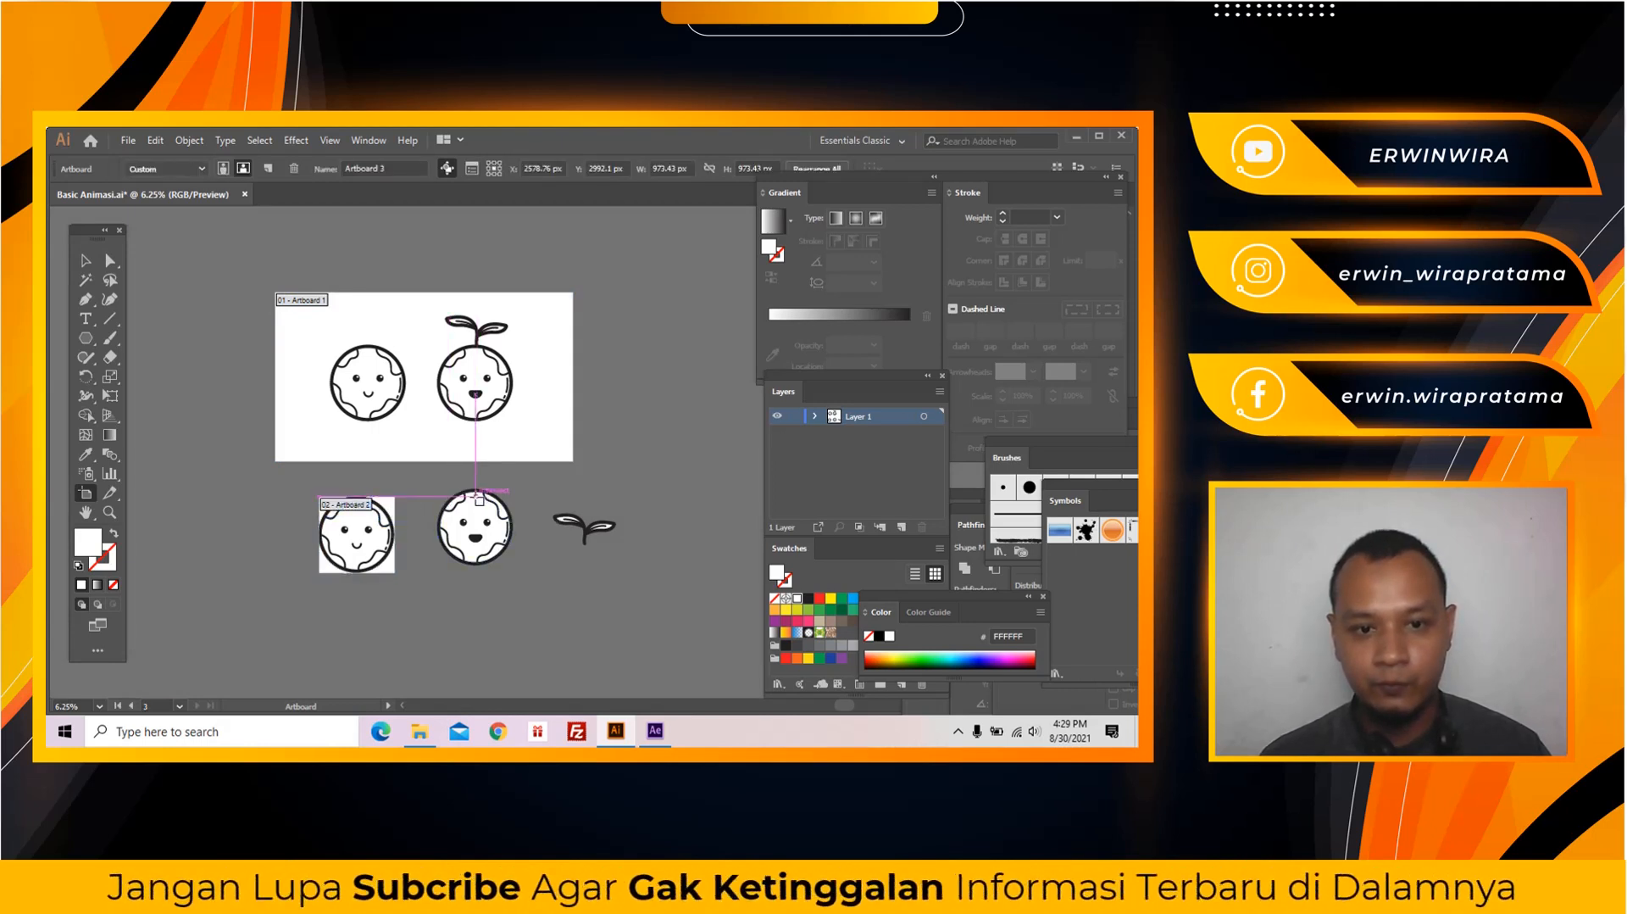
{"action": "left_click", "coordinate": [566, 520]}
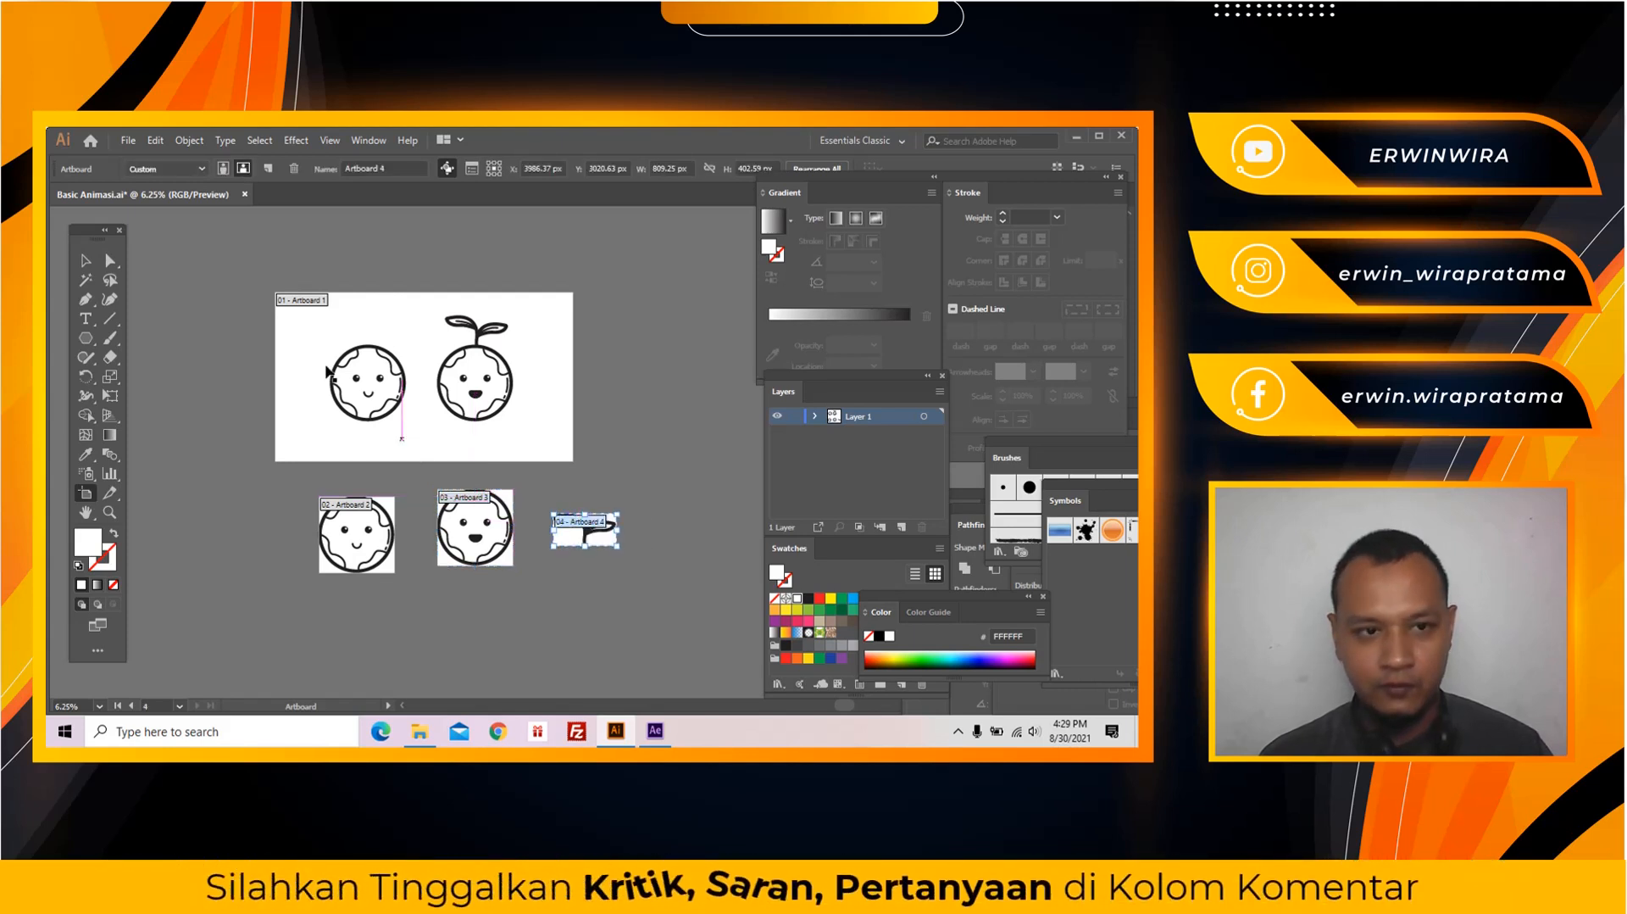
{"action": "key", "text": "v"}
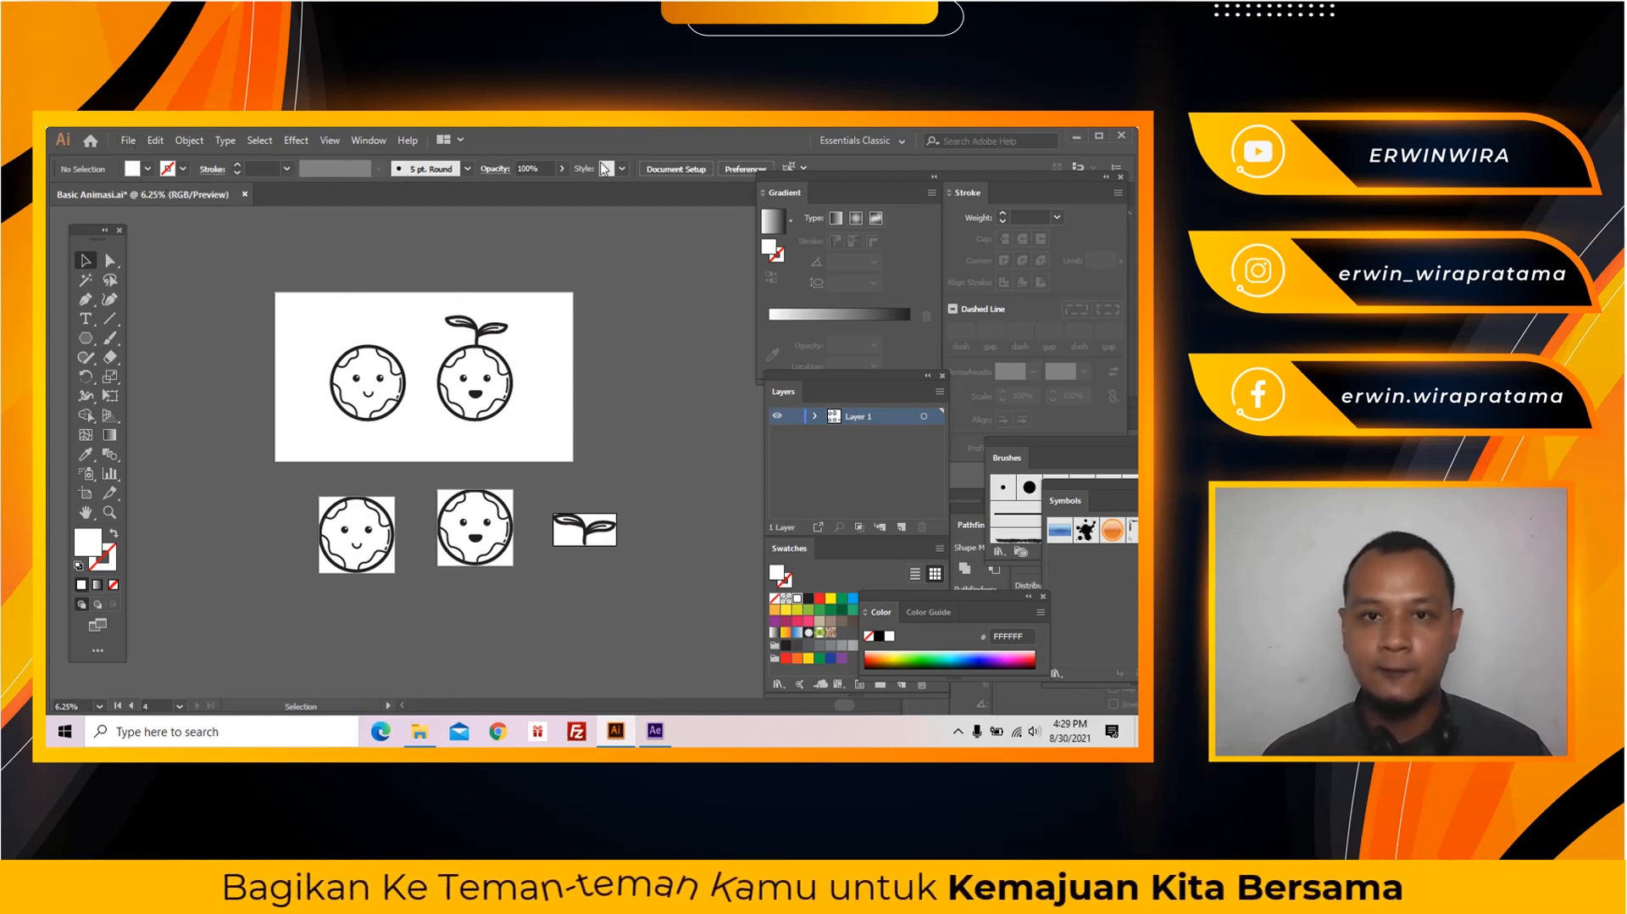
Review the artboards in artboard editing mode, moving the Gradient and Stroke panels clear of the artboard options
{"action": "left_click", "coordinate": [675, 169]}
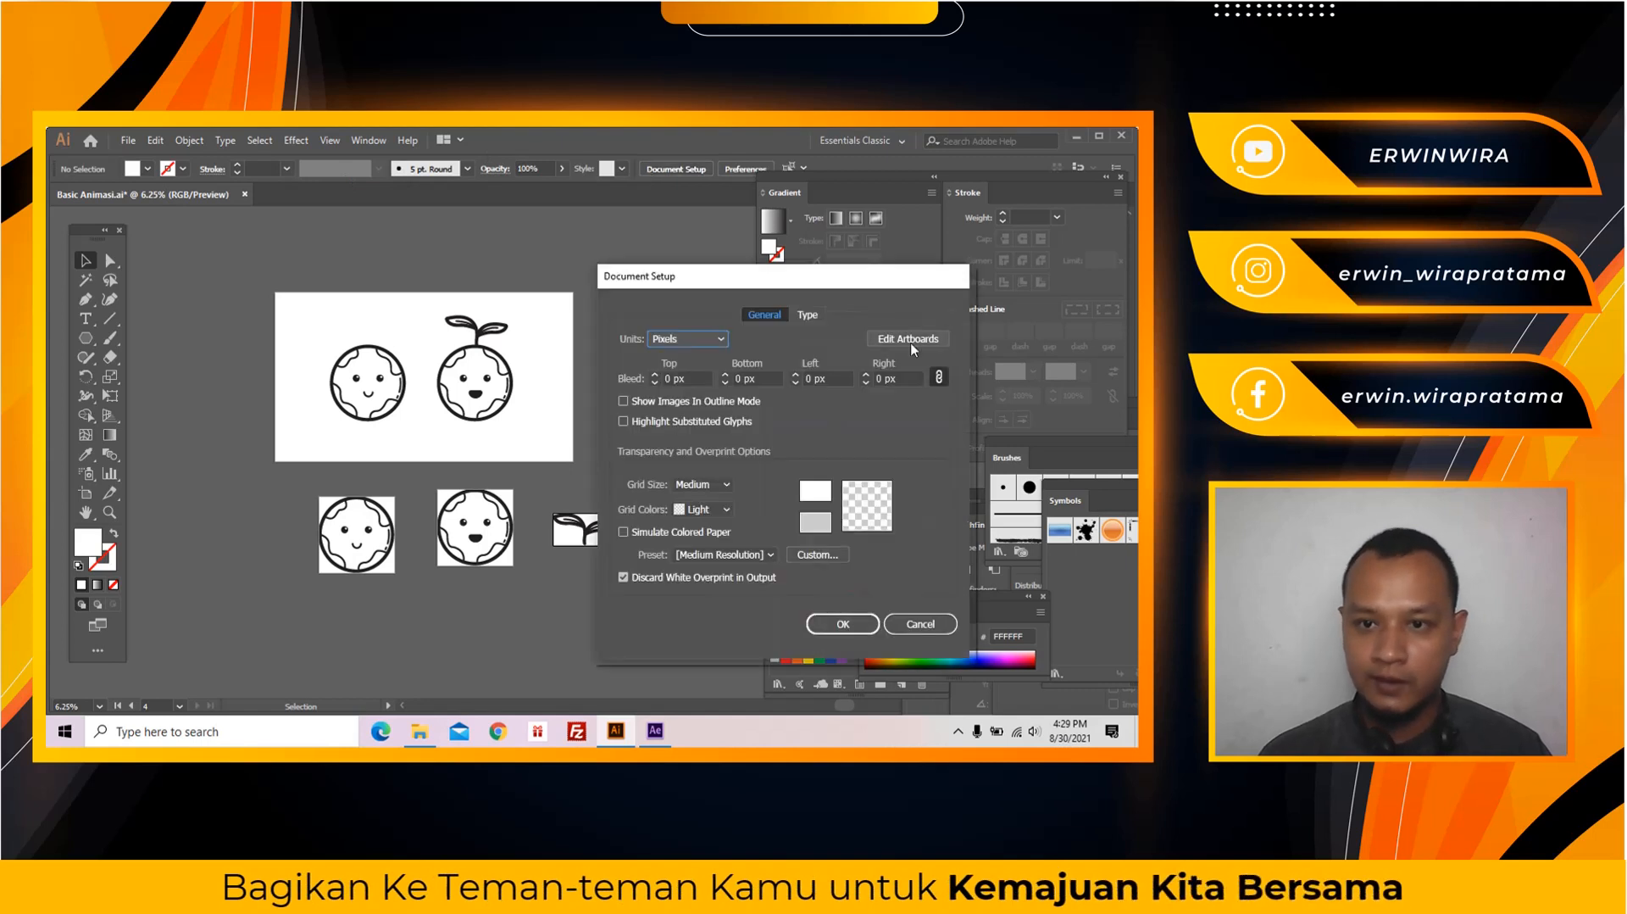
{"action": "left_click", "coordinate": [908, 338]}
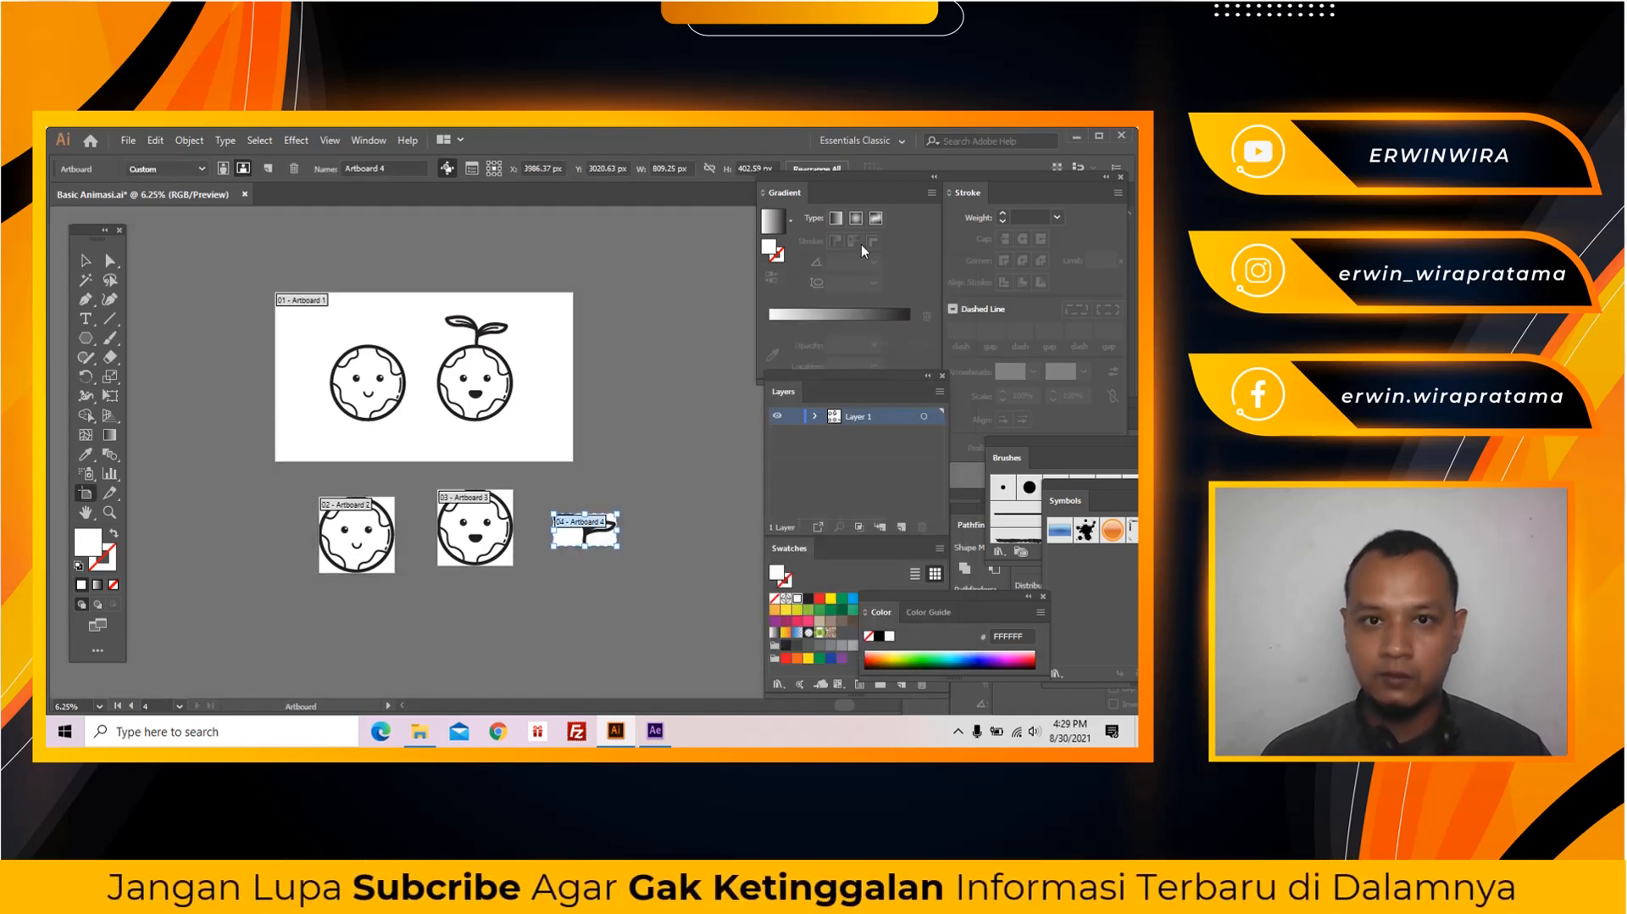
{"action": "left_click_drag", "start_coordinate": [863, 178], "coordinate": [893, 363]}
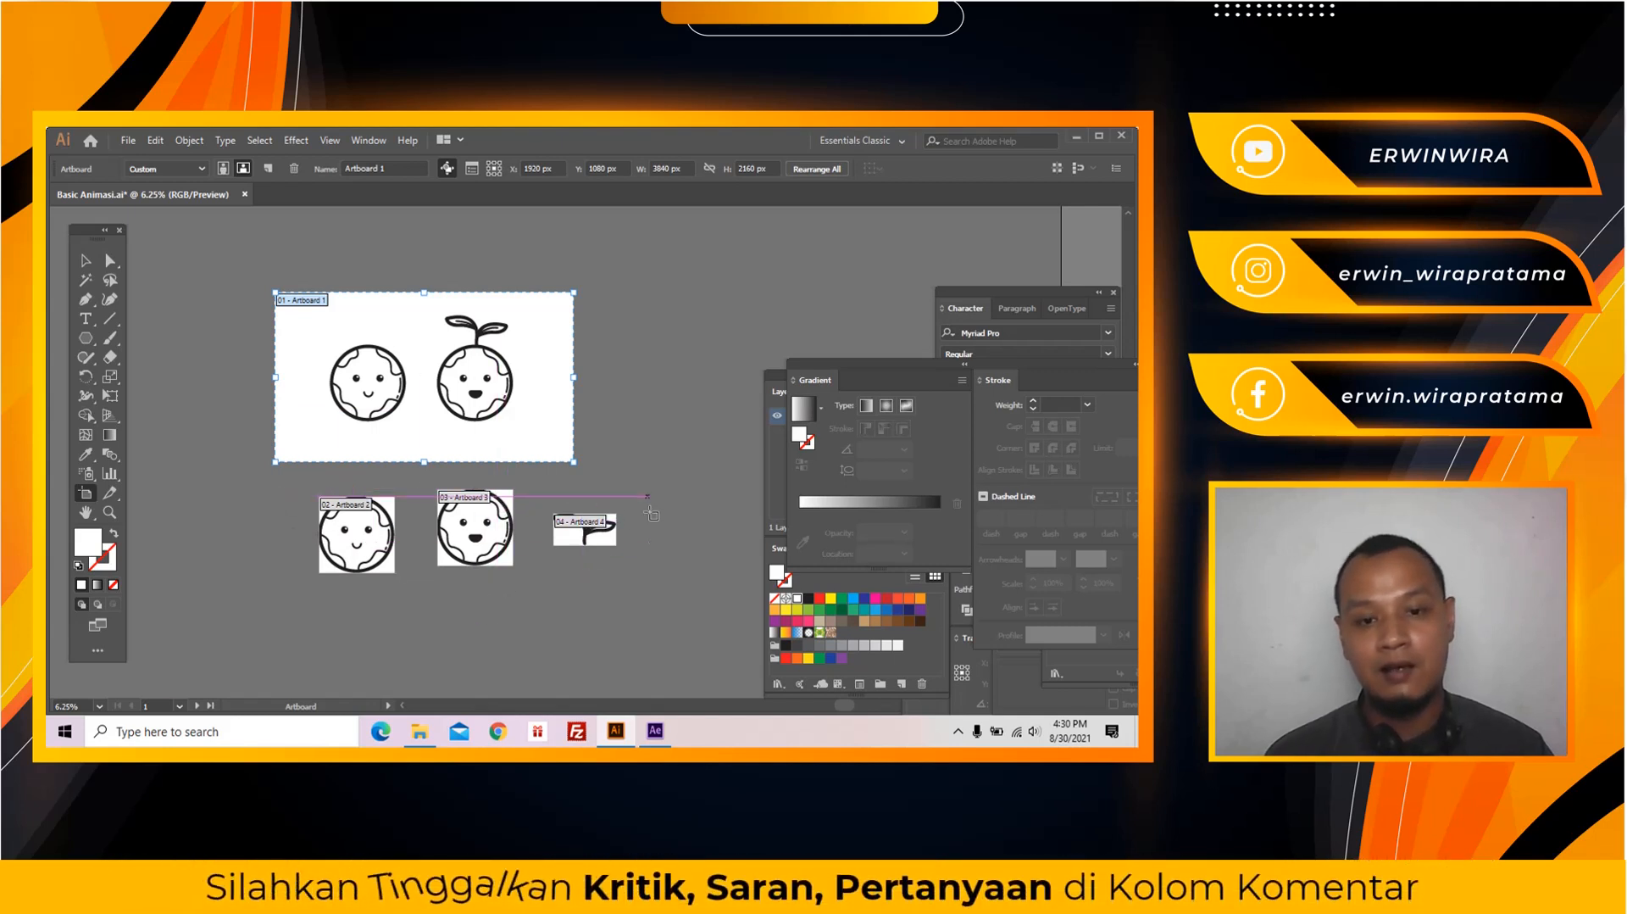
{"action": "left_click", "coordinate": [86, 261]}
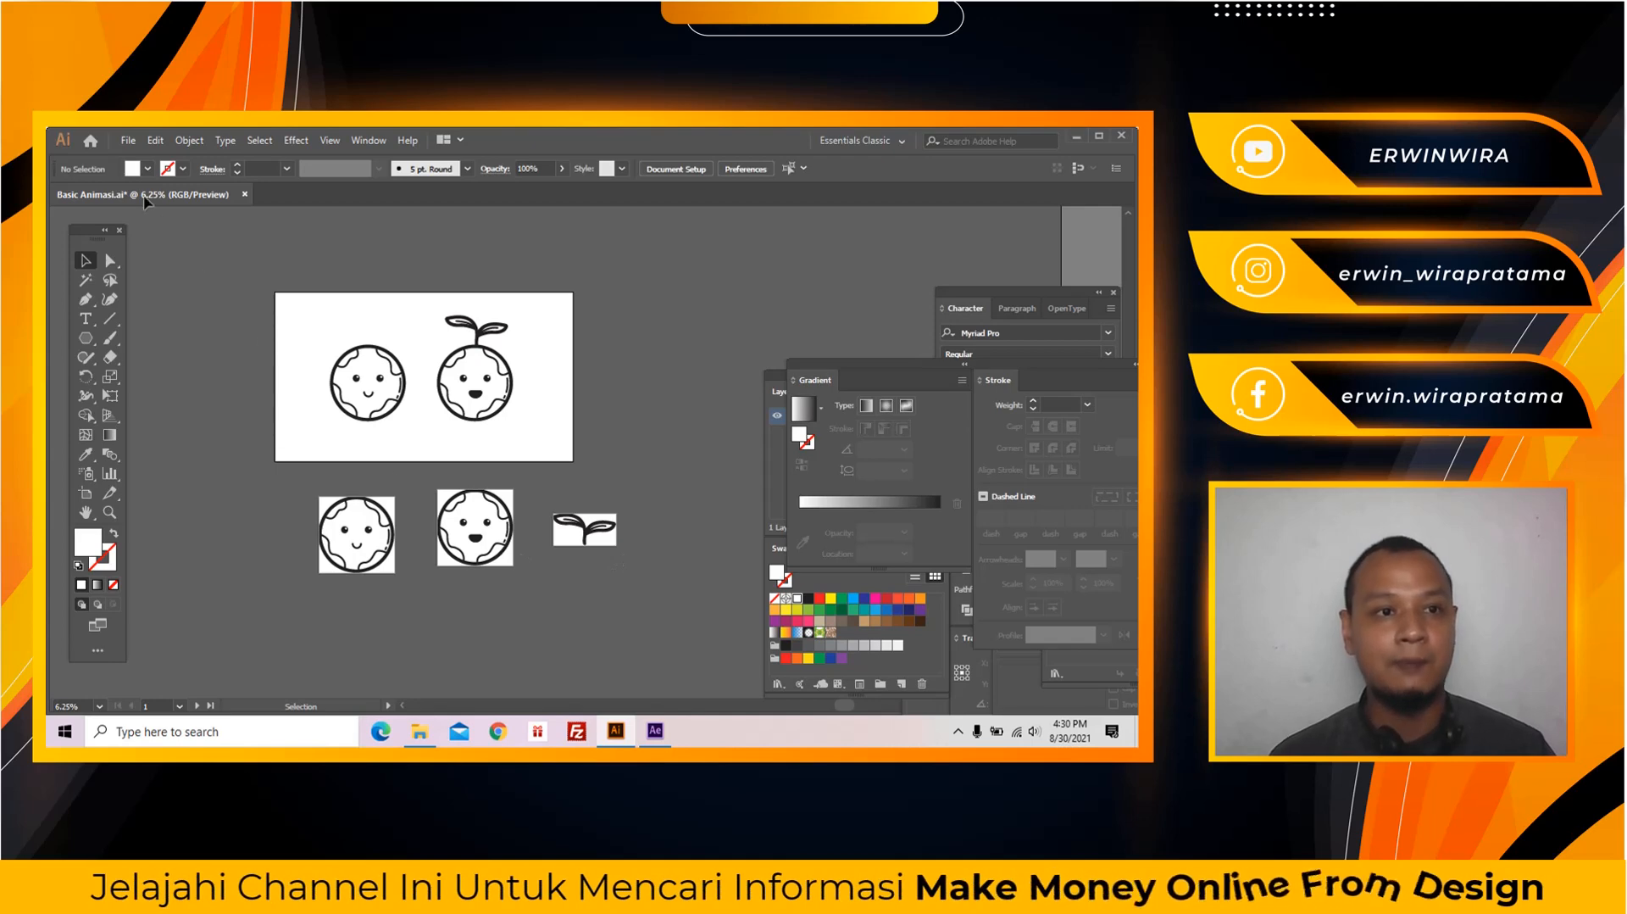
Save the document as Illustrator EPS in the Vectormation Basic Animasi folder, using artboards with the range 2-4
{"action": "left_click", "coordinate": [128, 142]}
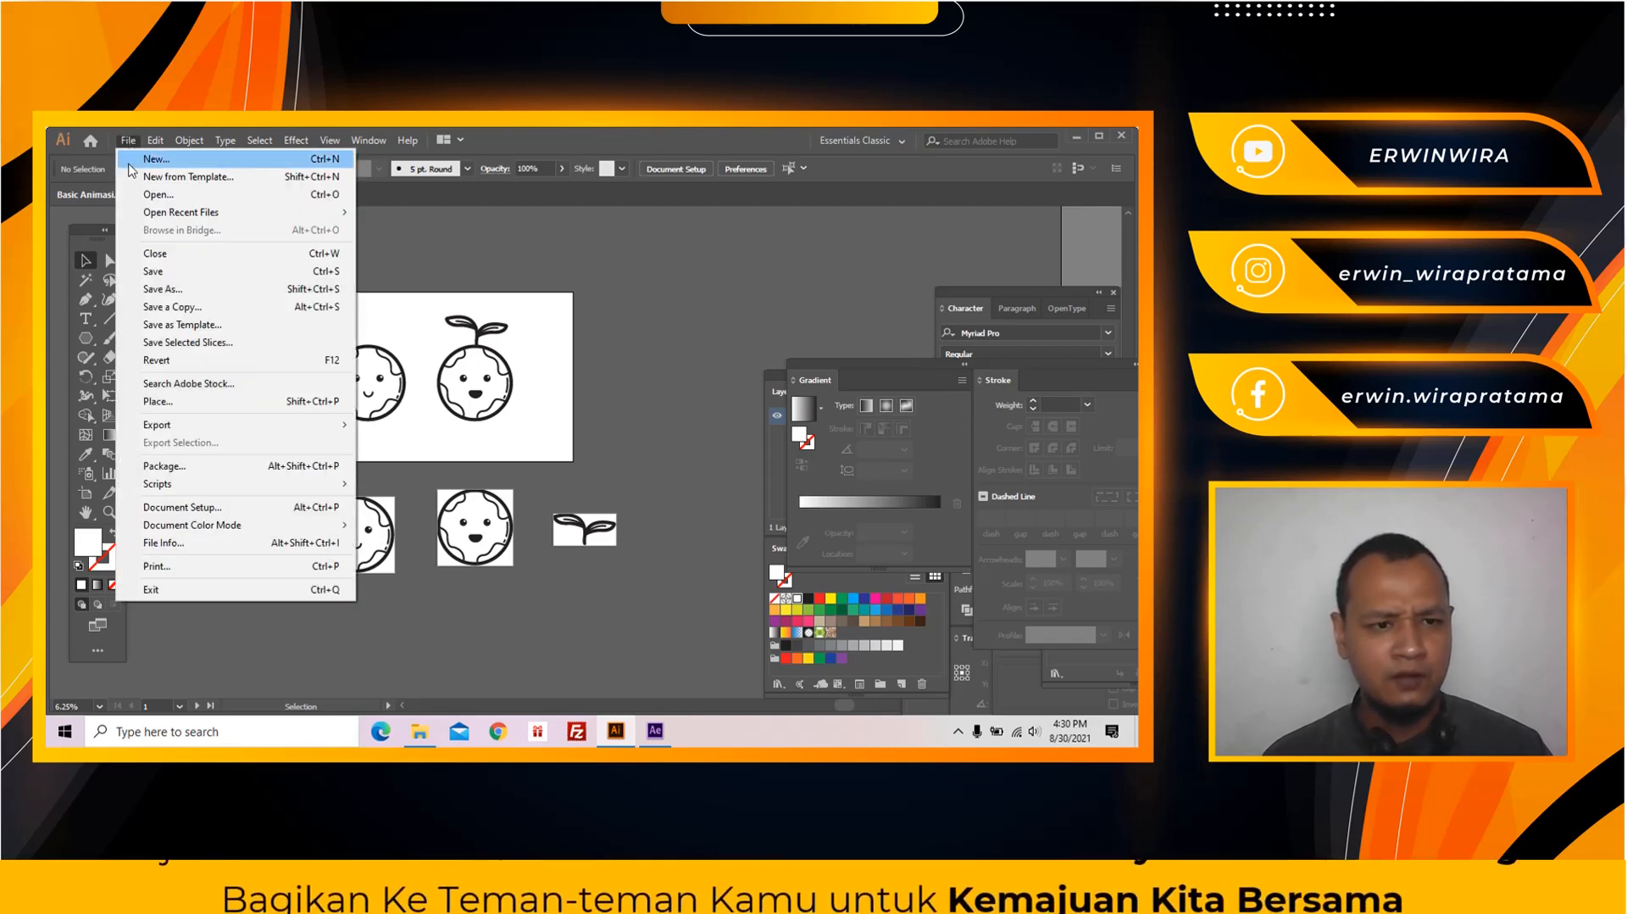
{"action": "left_click", "coordinate": [181, 291]}
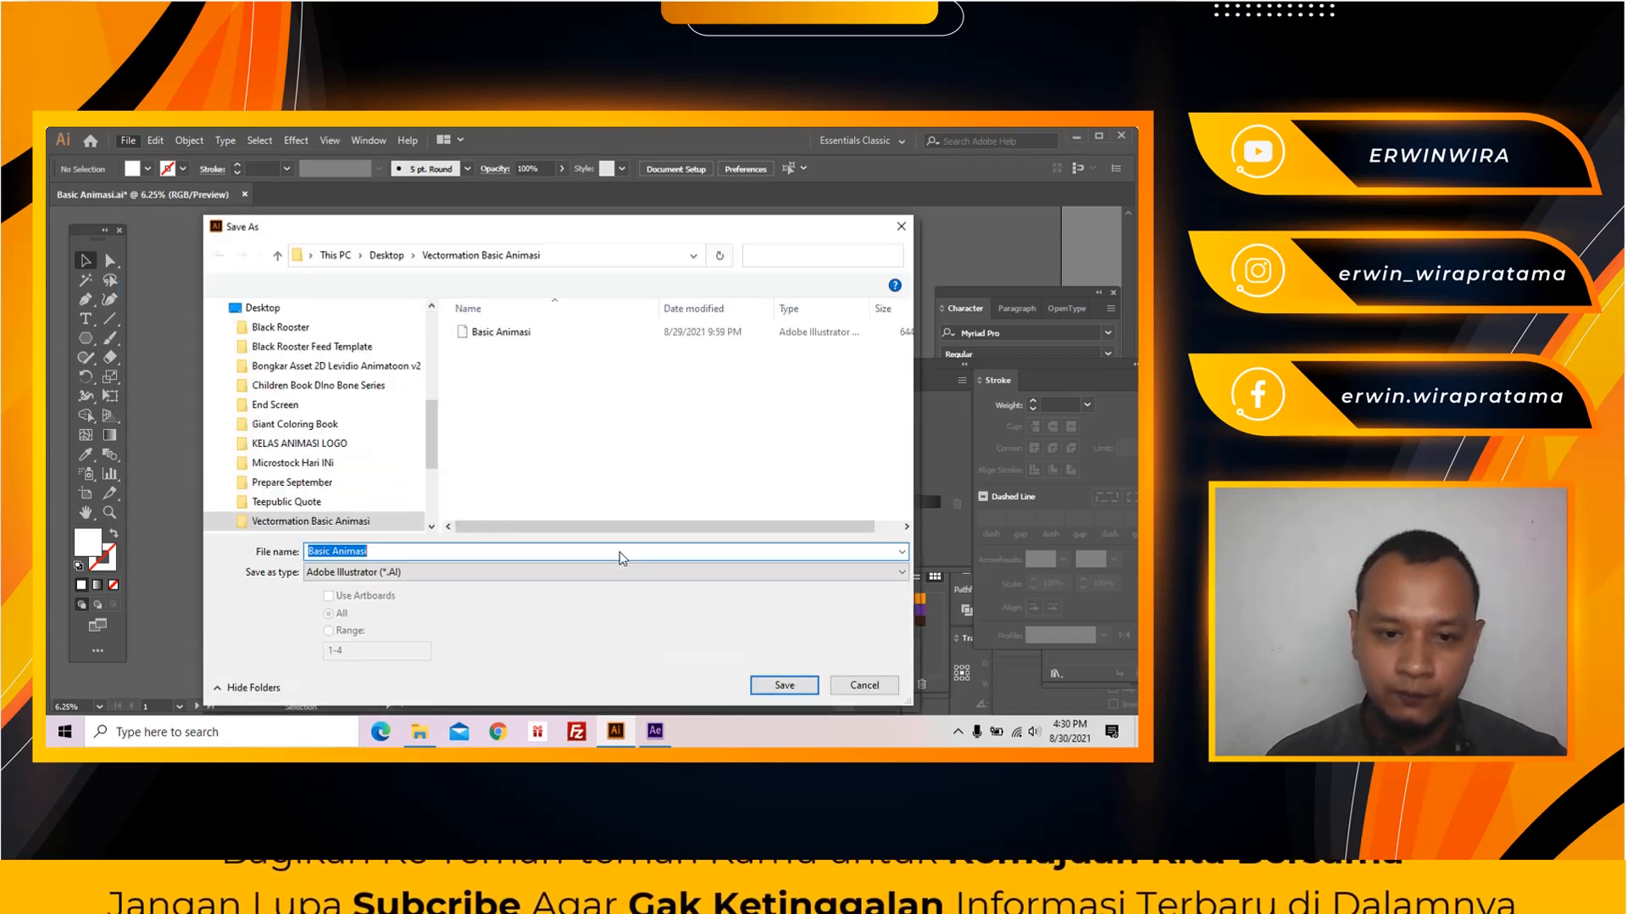
{"action": "left_click", "coordinate": [544, 576]}
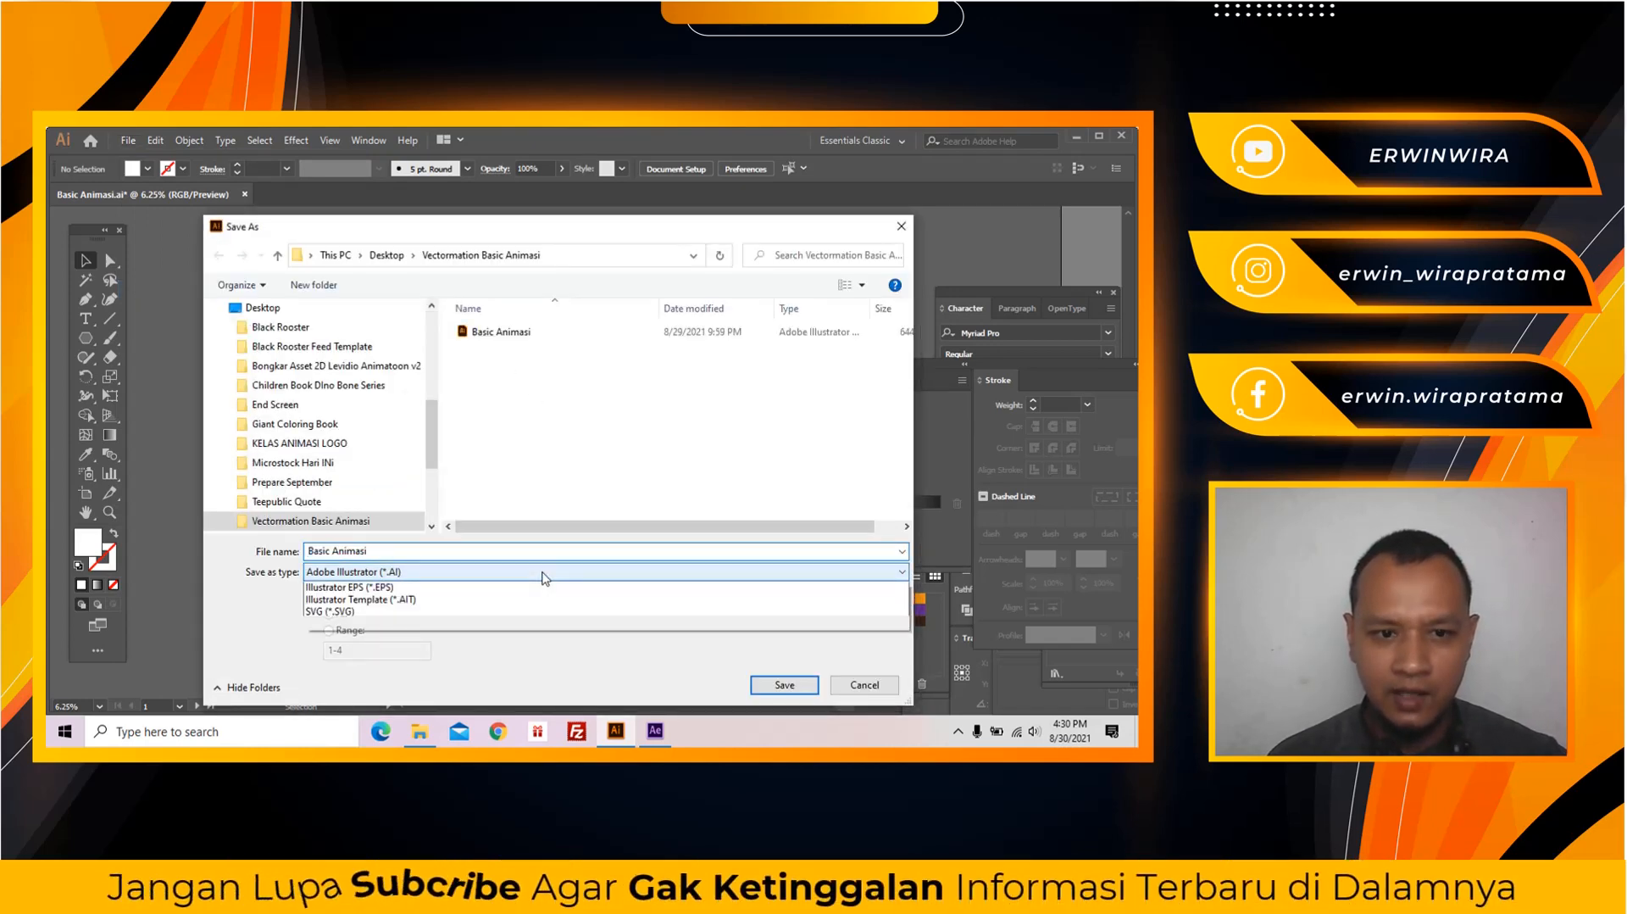
{"action": "left_click", "coordinate": [428, 612]}
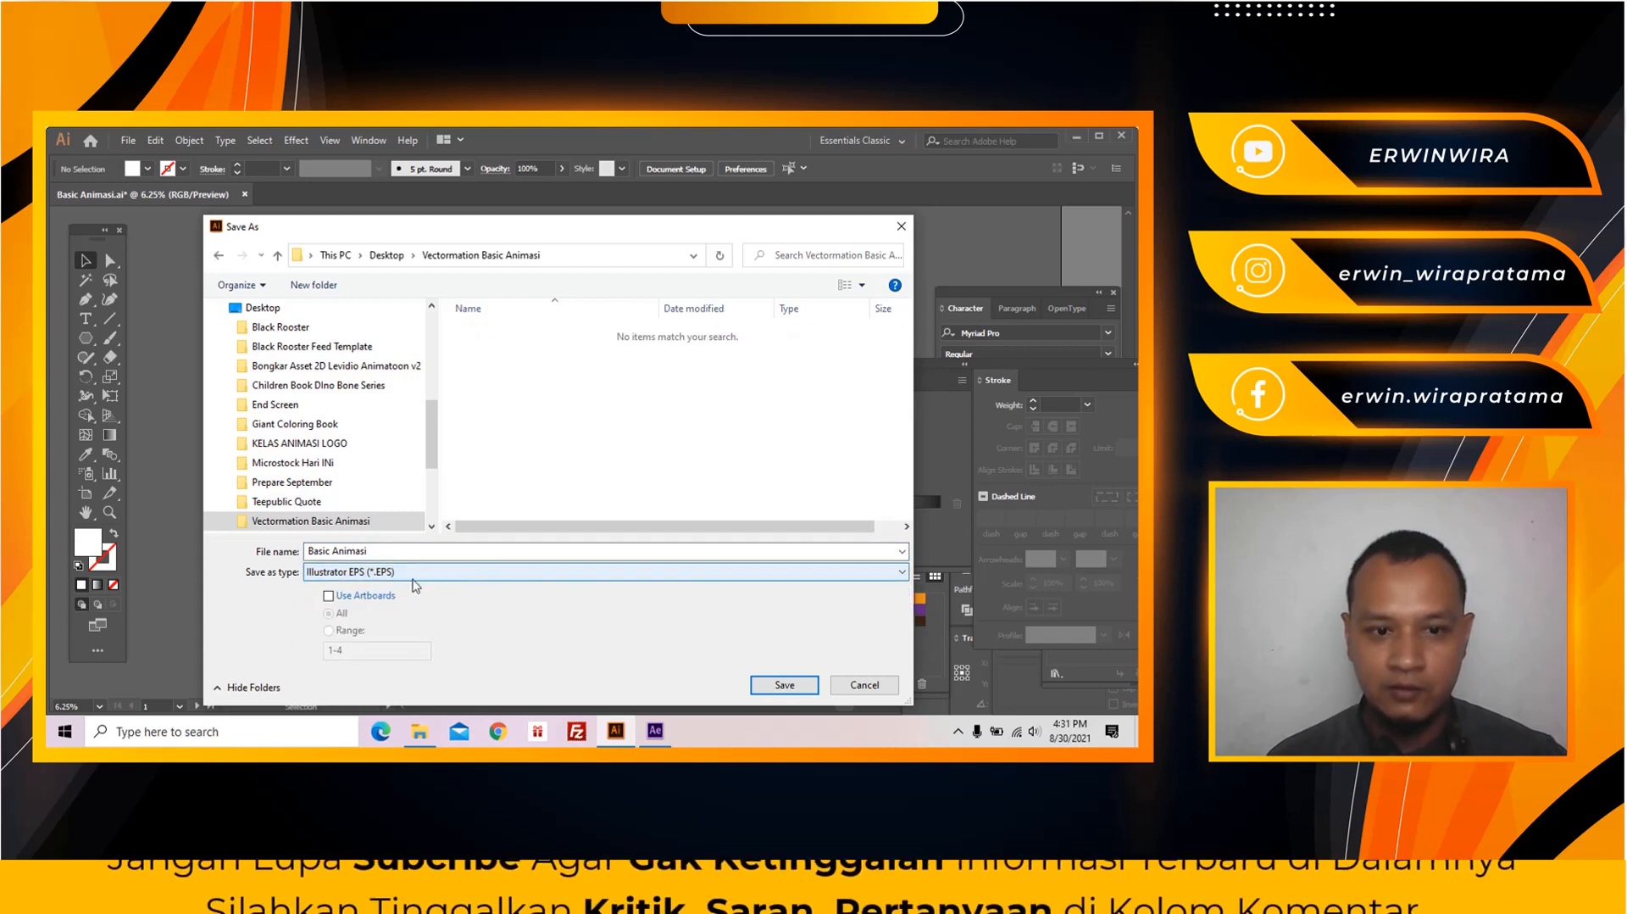
{"action": "left_click", "coordinate": [329, 596]}
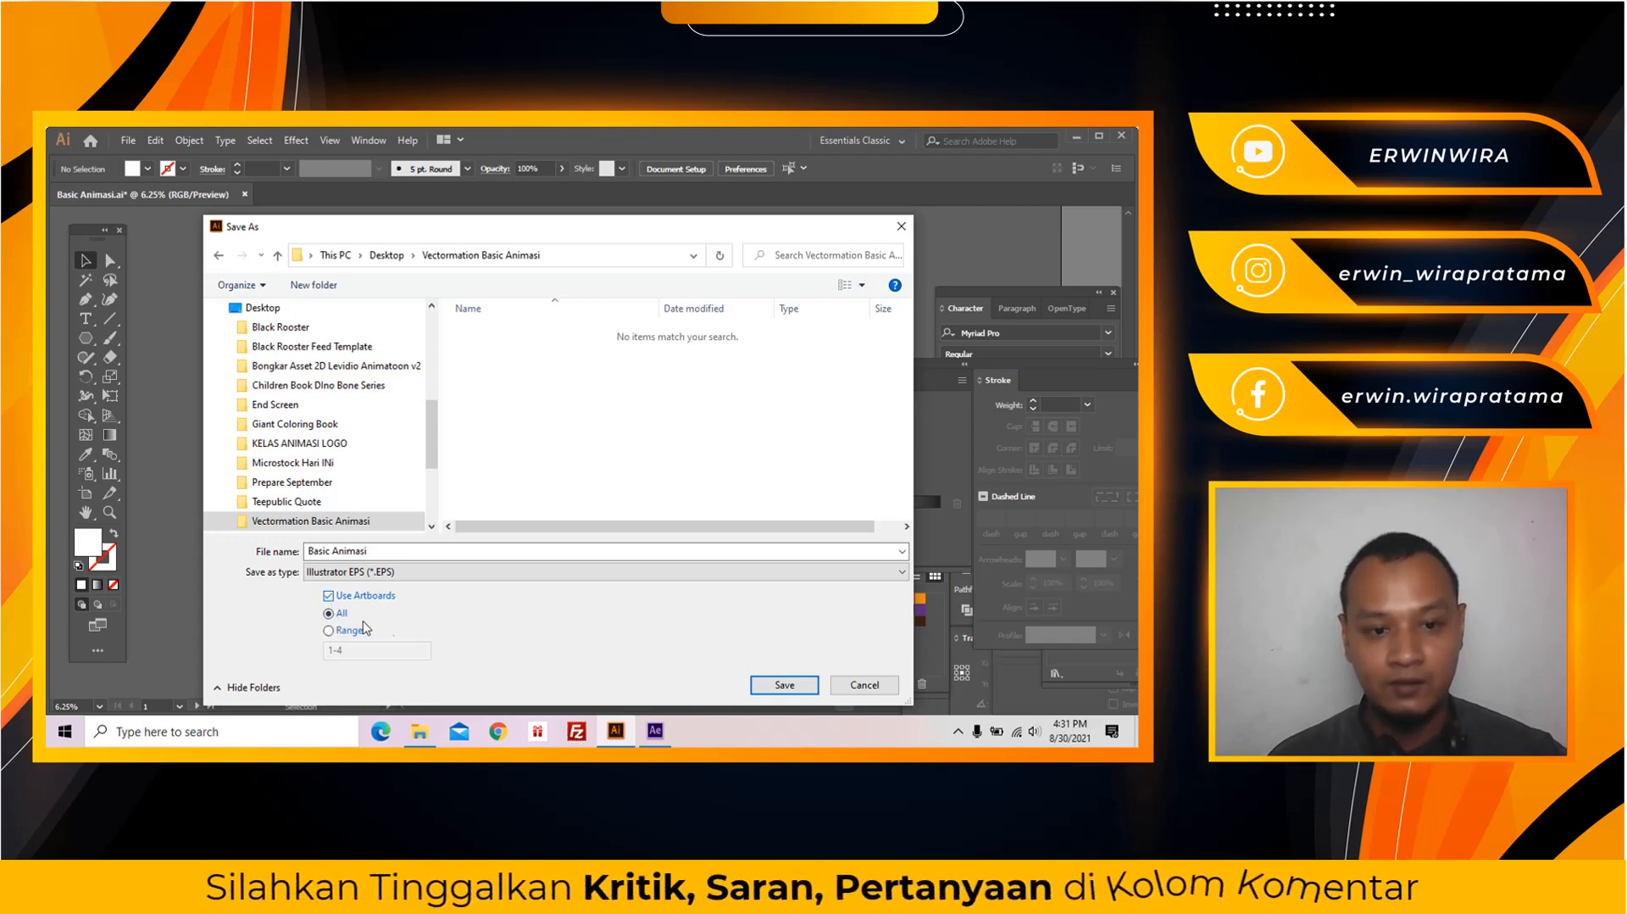
{"action": "left_click_drag", "start_coordinate": [350, 231], "coordinate": [812, 234]}
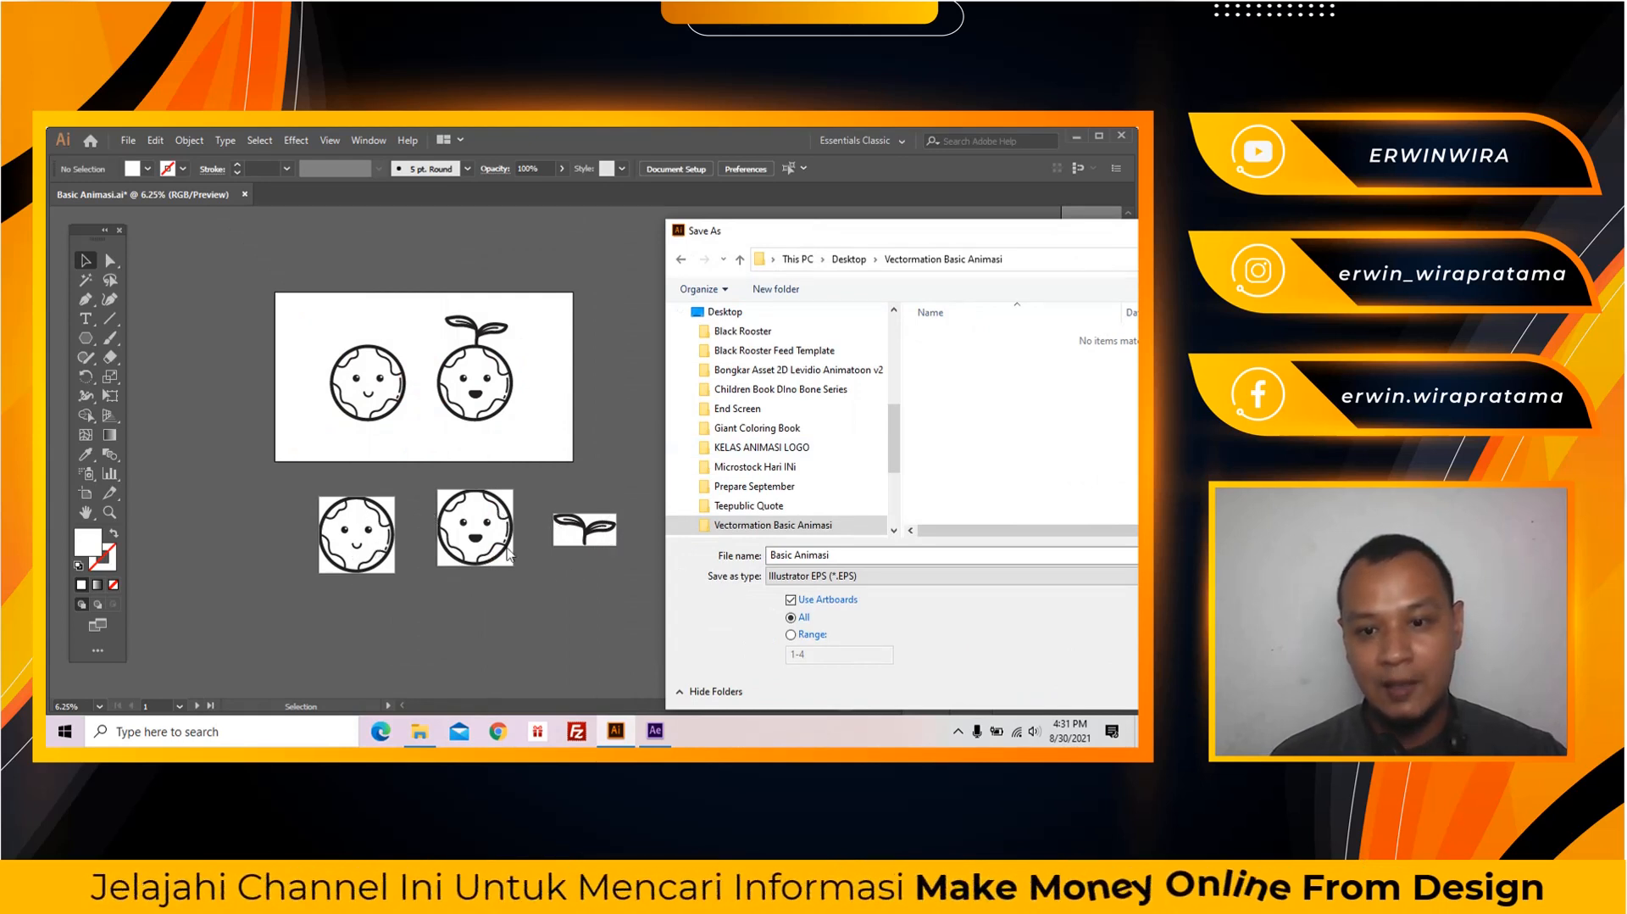
{"action": "left_click", "coordinate": [797, 654]}
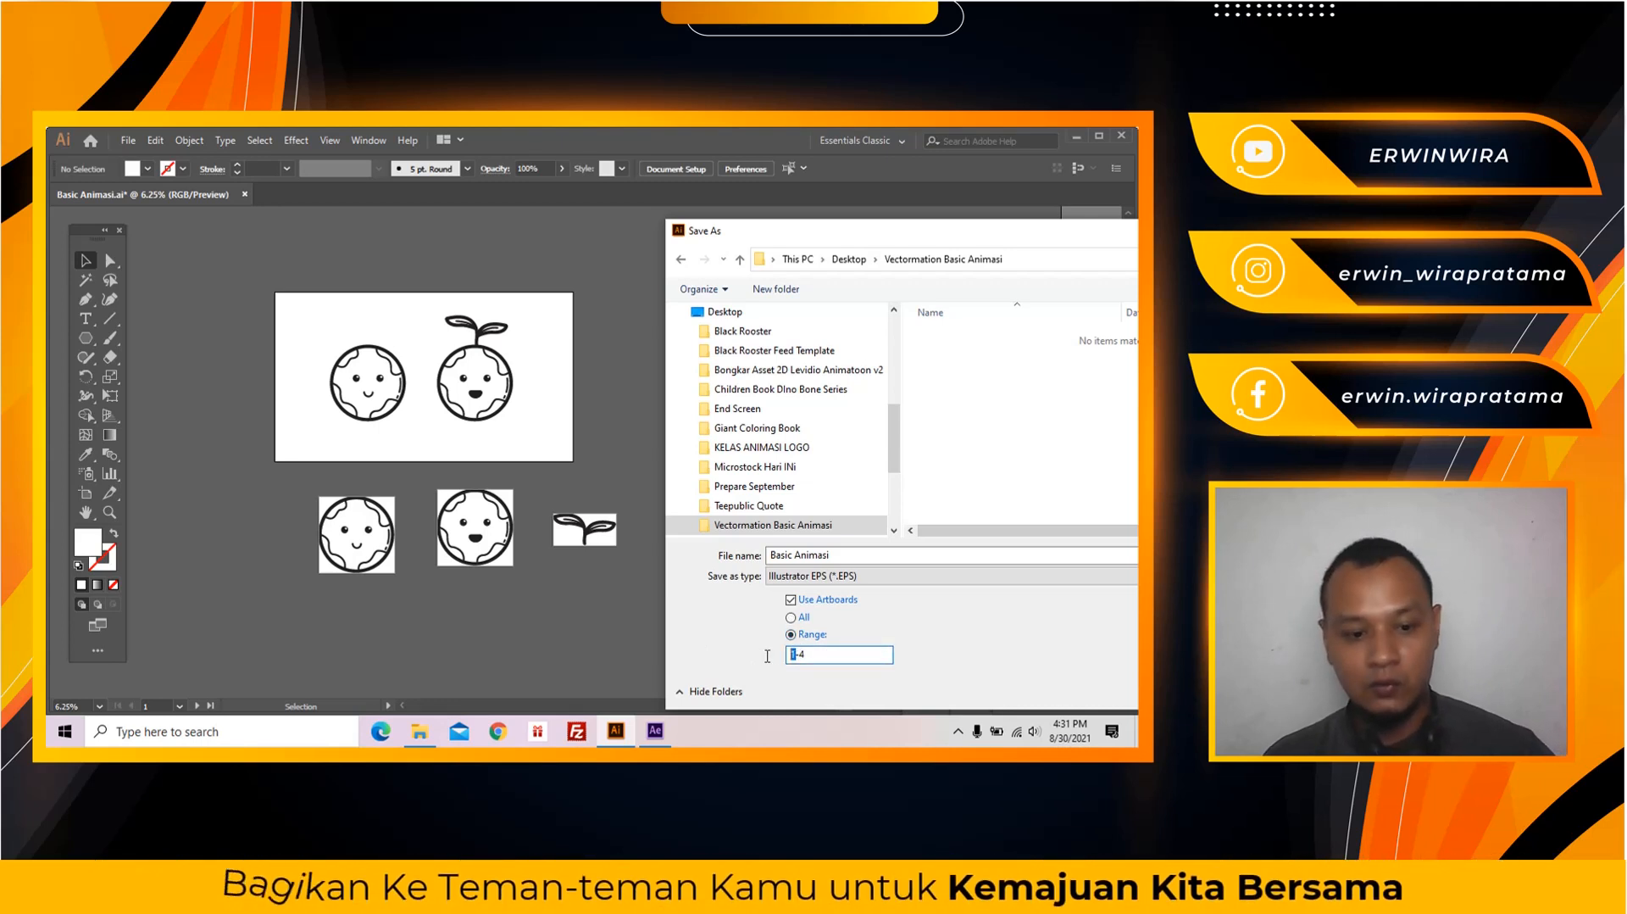
{"action": "type", "text": "2"}
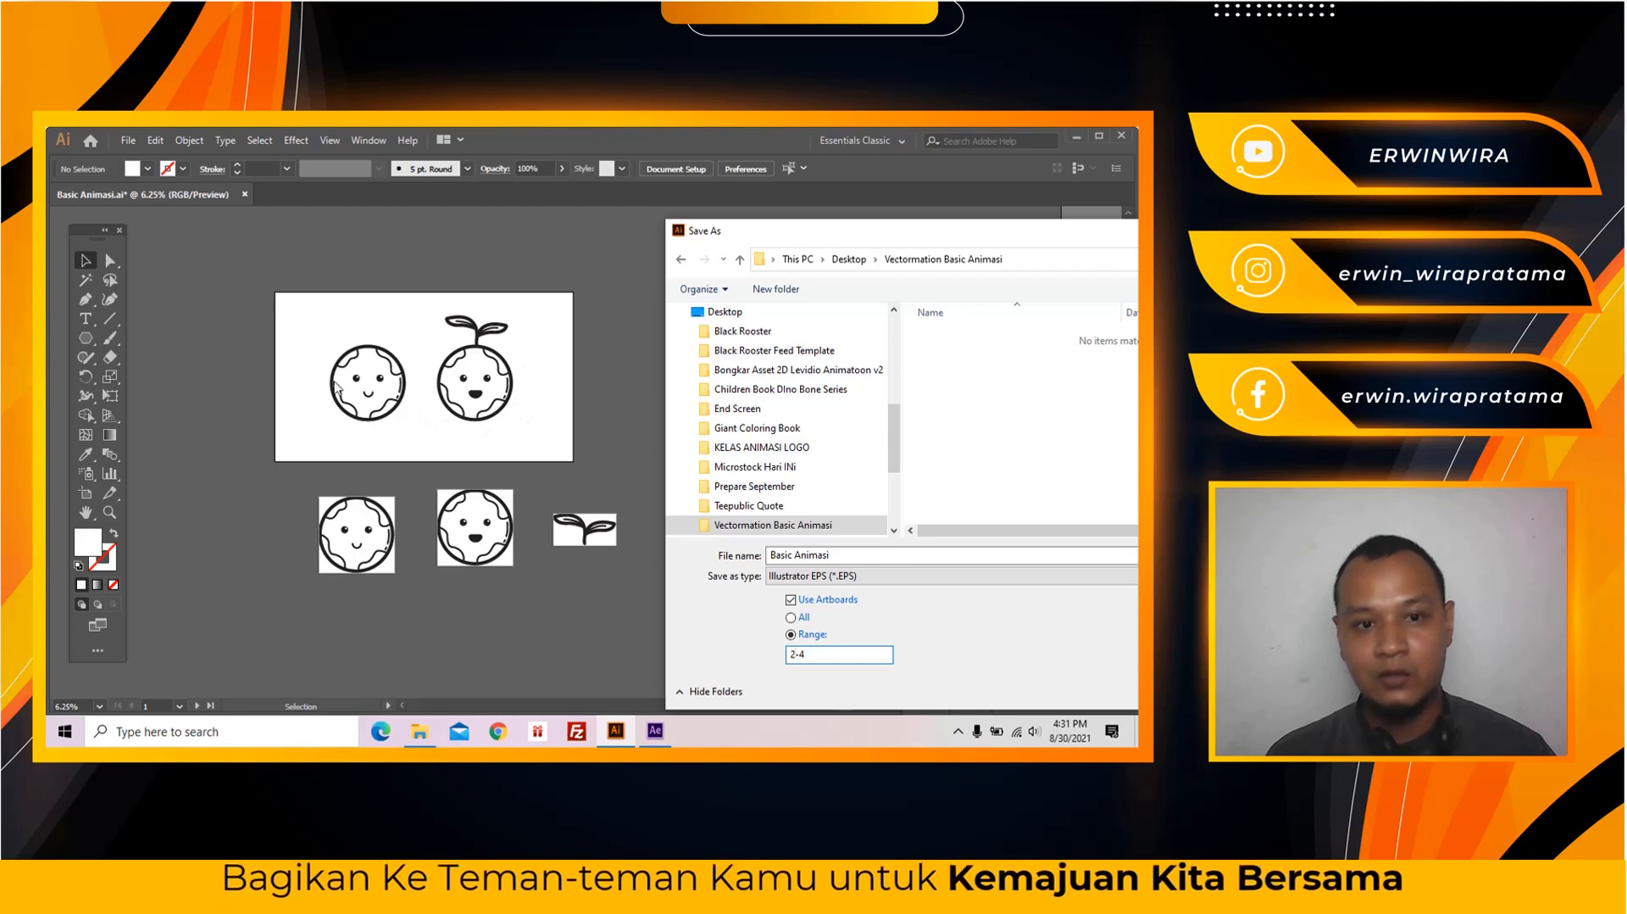
{"action": "left_click_drag", "start_coordinate": [827, 234], "coordinate": [392, 213]}
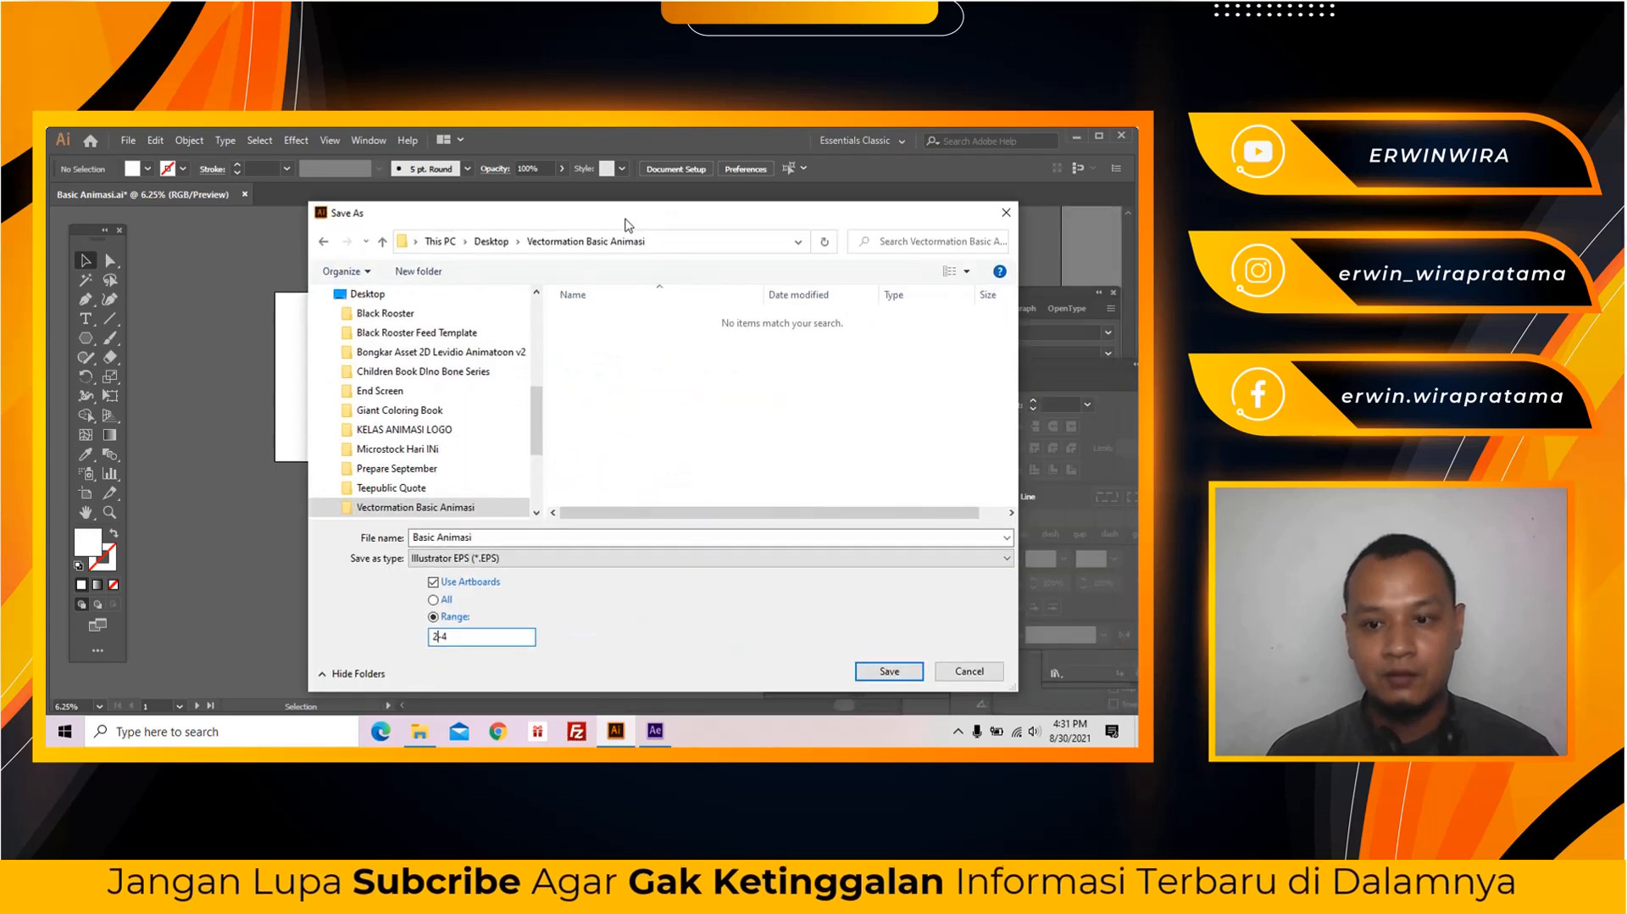
{"action": "left_click", "coordinate": [887, 670]}
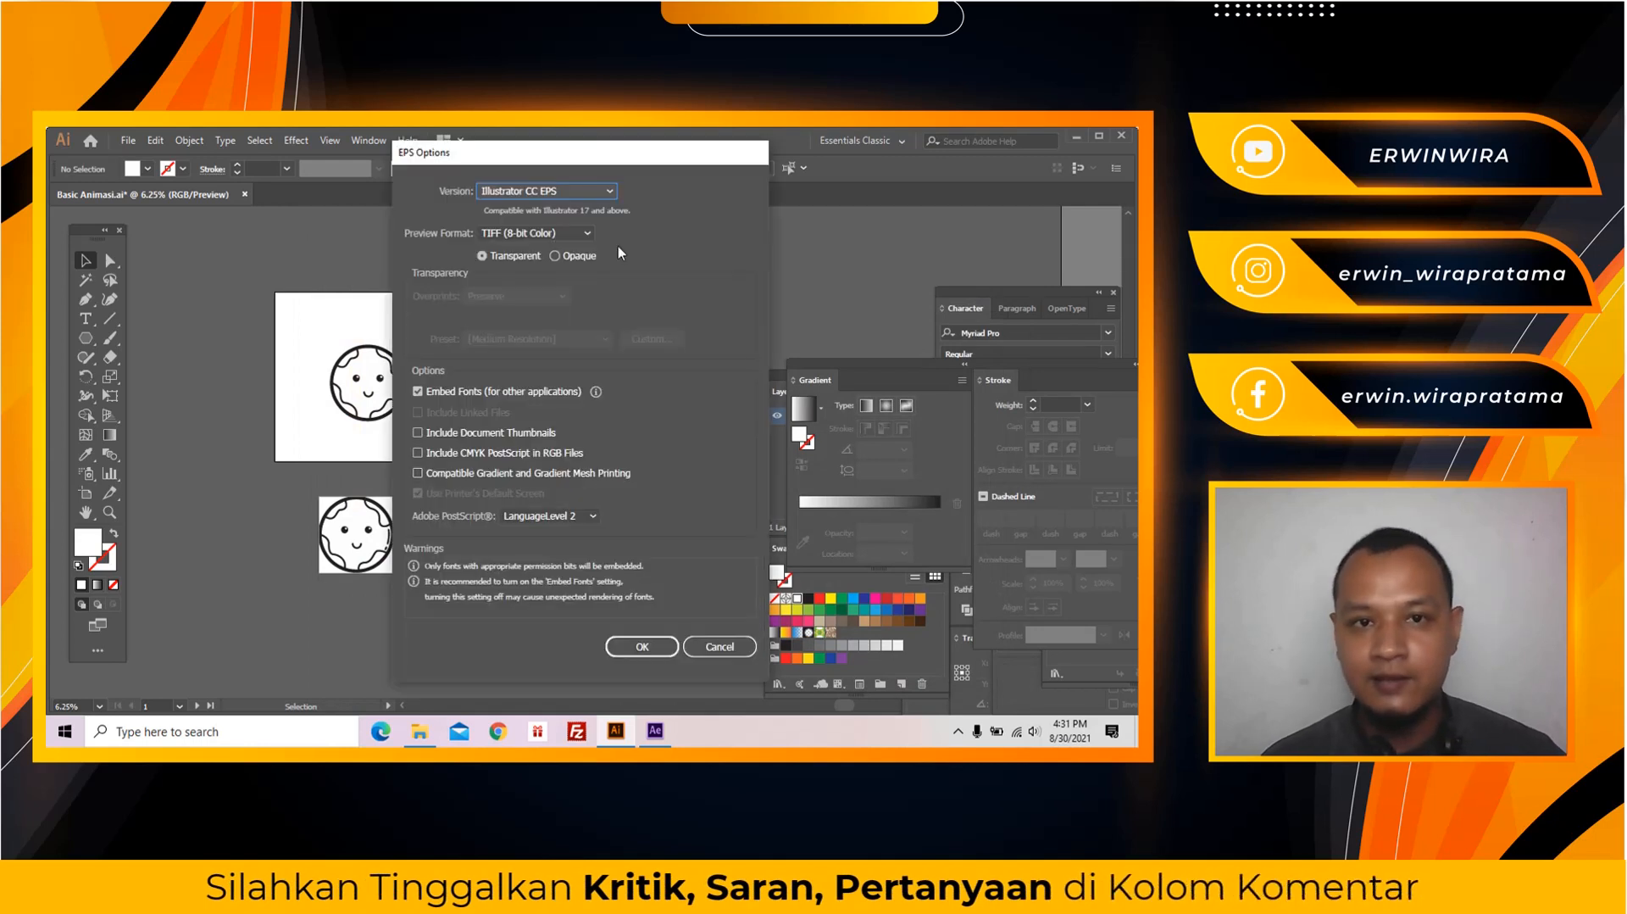
Set the EPS version to Illustrator 8 EPS and complete the save in the older format
{"action": "left_click", "coordinate": [610, 190]}
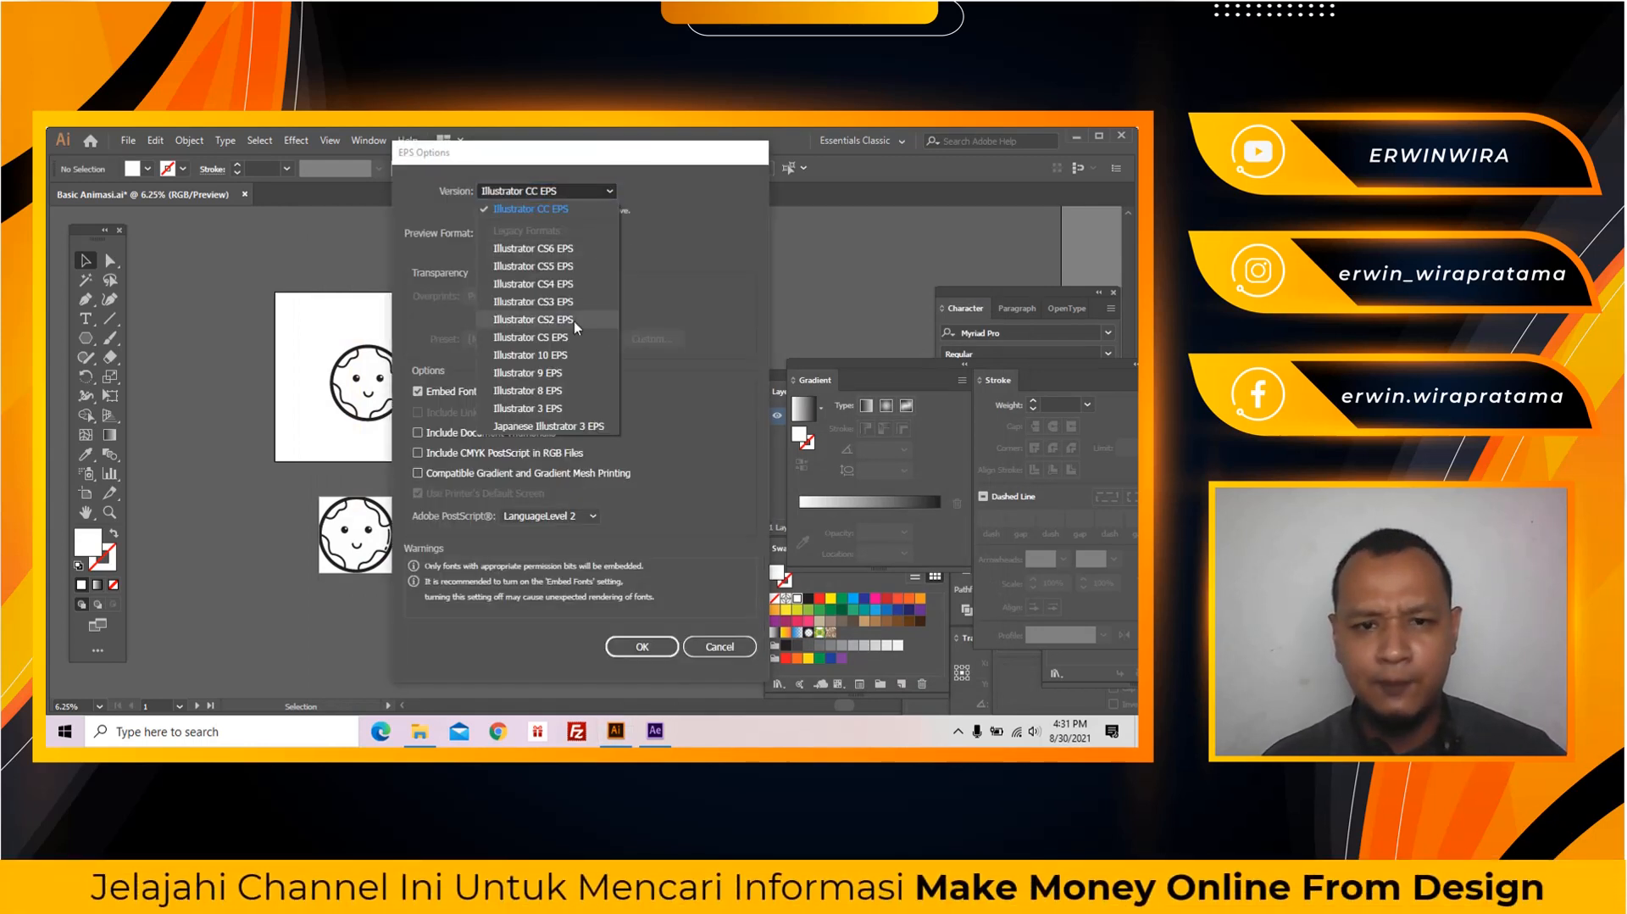
{"action": "left_click", "coordinate": [557, 390]}
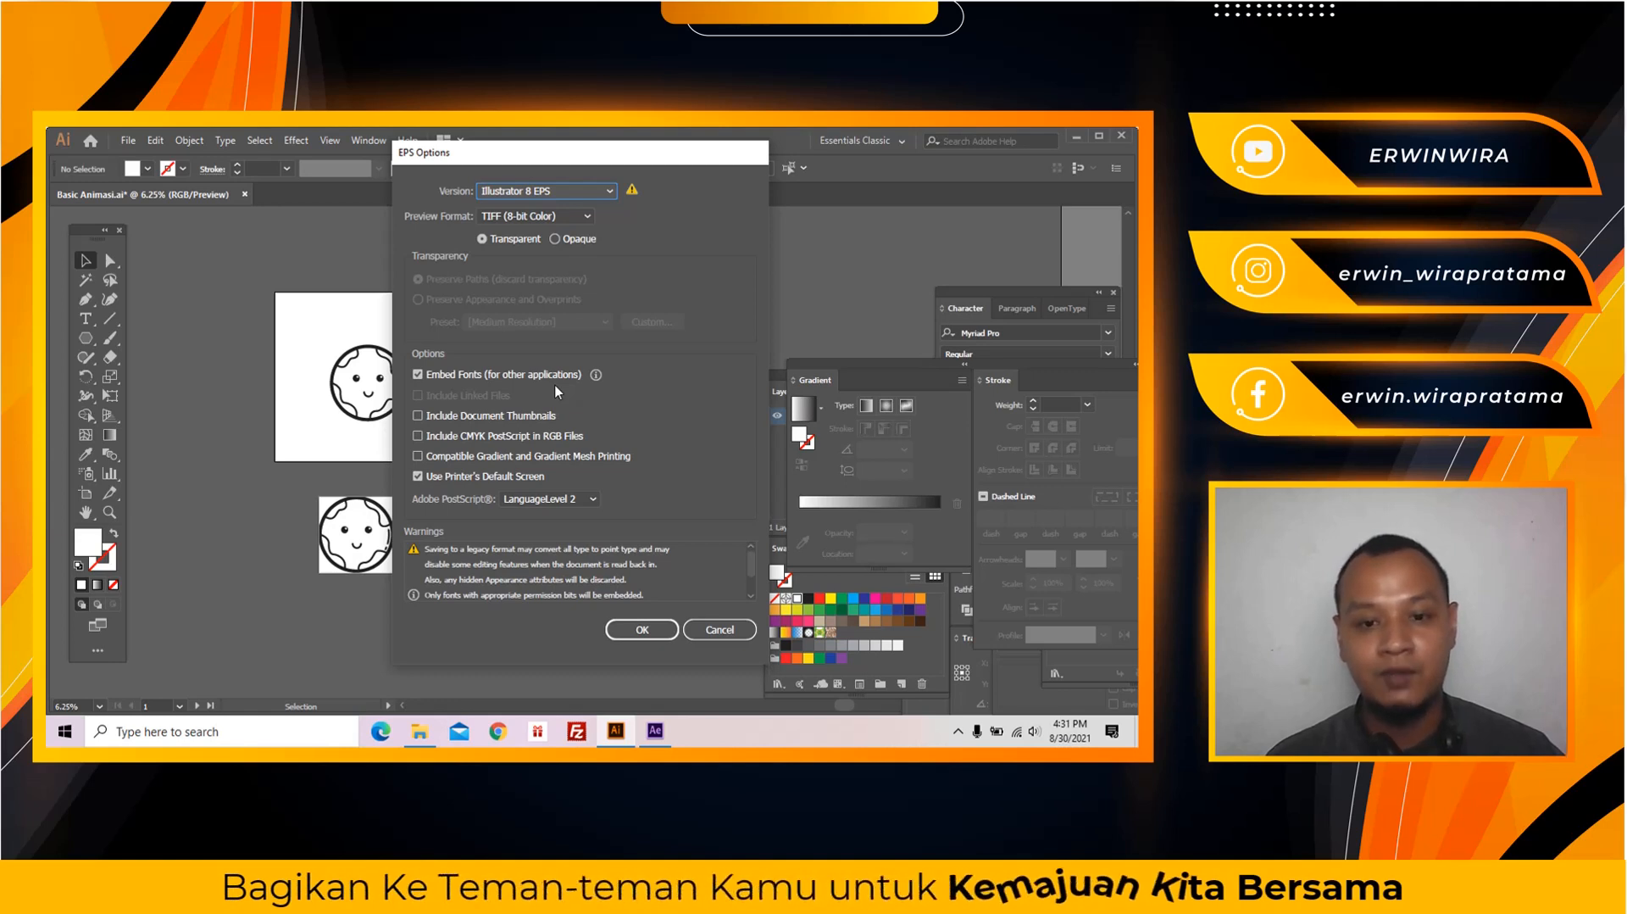
{"action": "left_click_drag", "start_coordinate": [583, 161], "coordinate": [718, 164]}
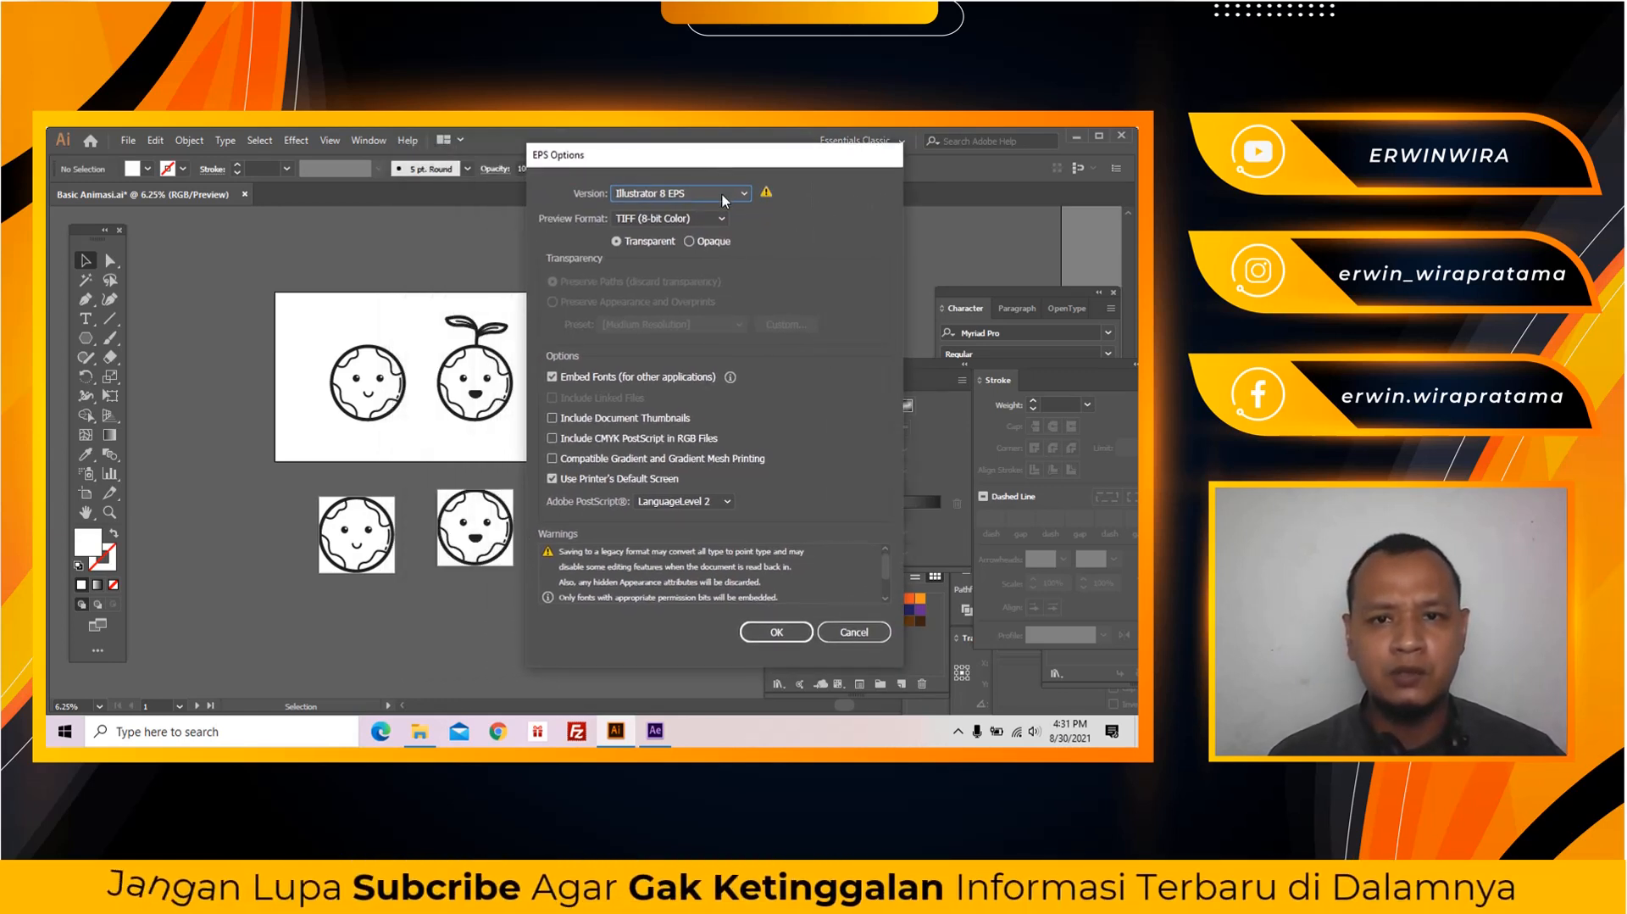
{"action": "left_click", "coordinate": [744, 195]}
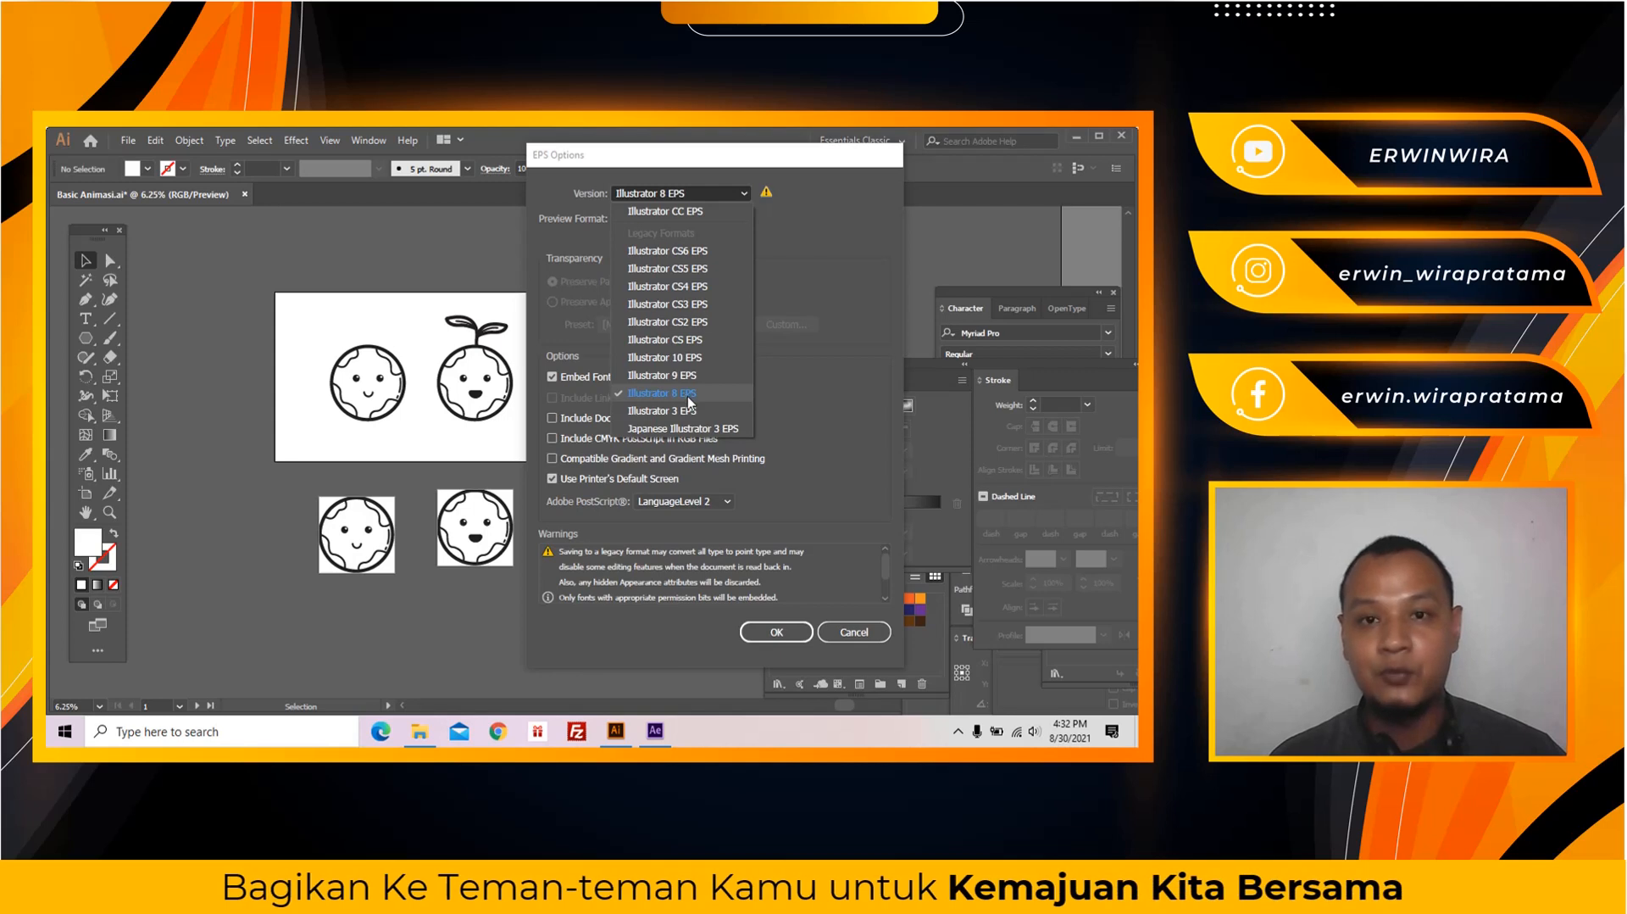
{"action": "left_click", "coordinate": [788, 637]}
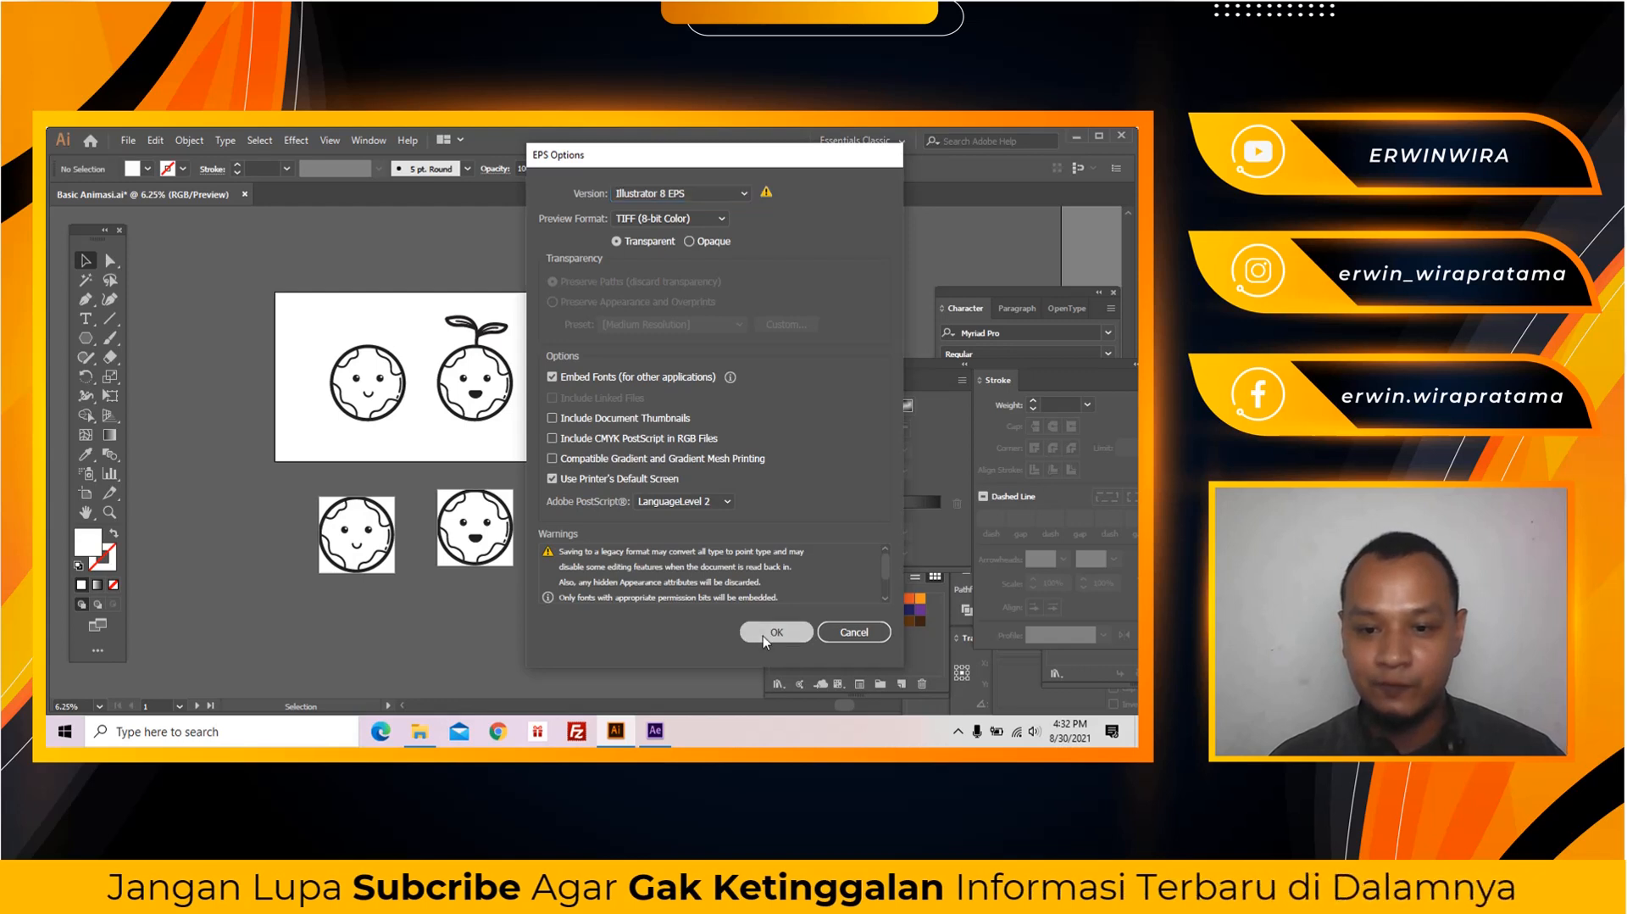
{"action": "left_click", "coordinate": [771, 633]}
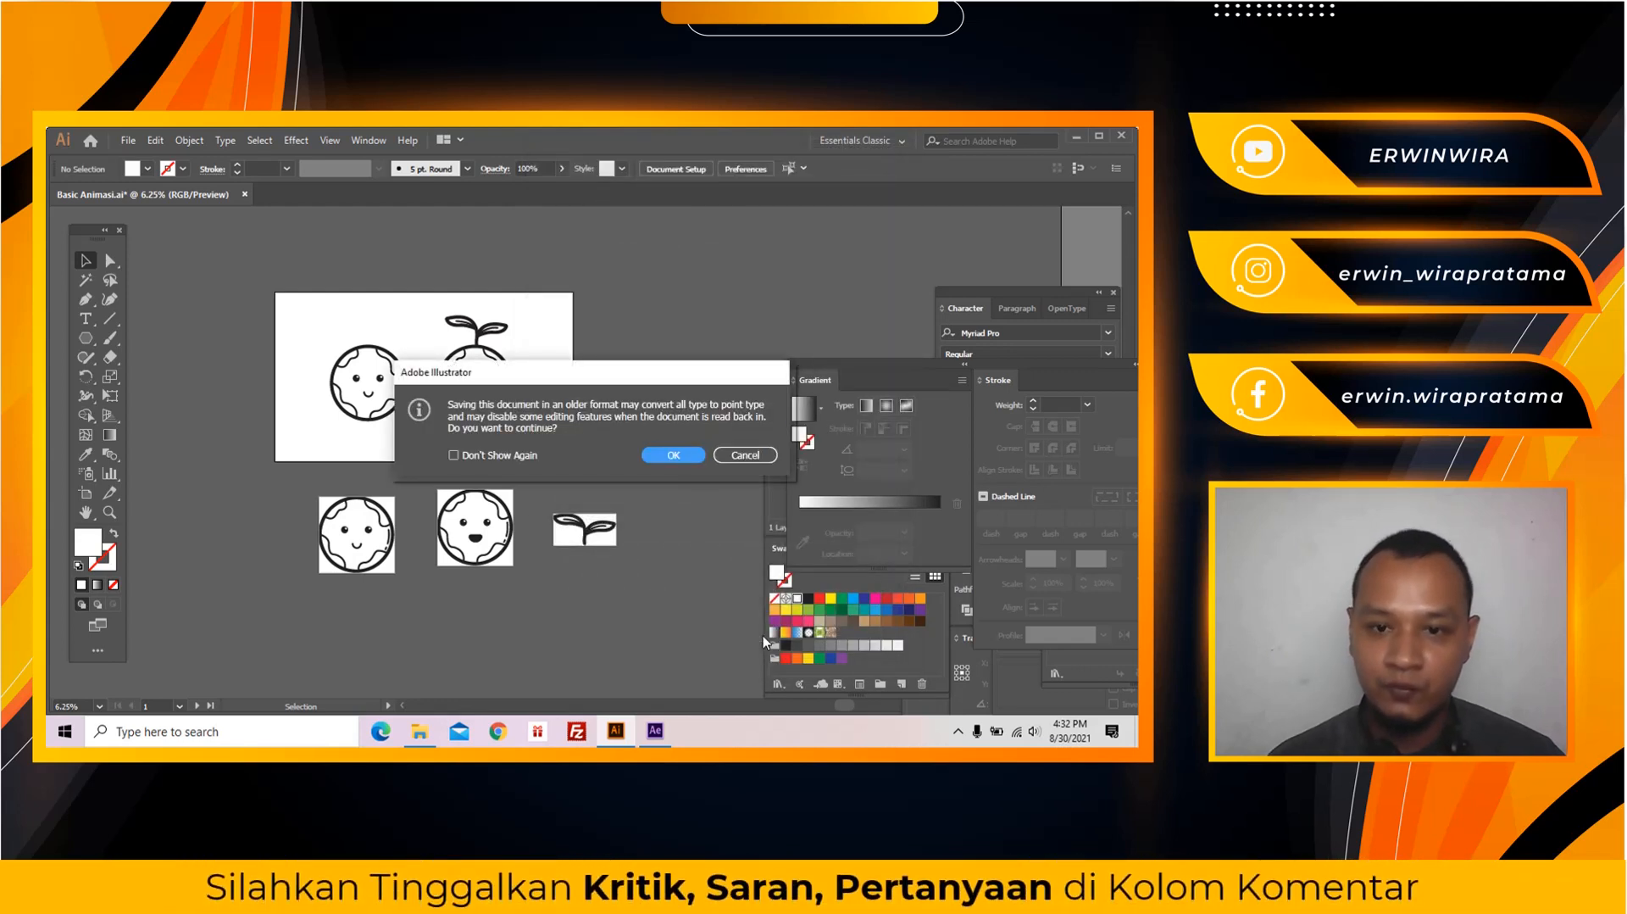
{"action": "left_click", "coordinate": [678, 456]}
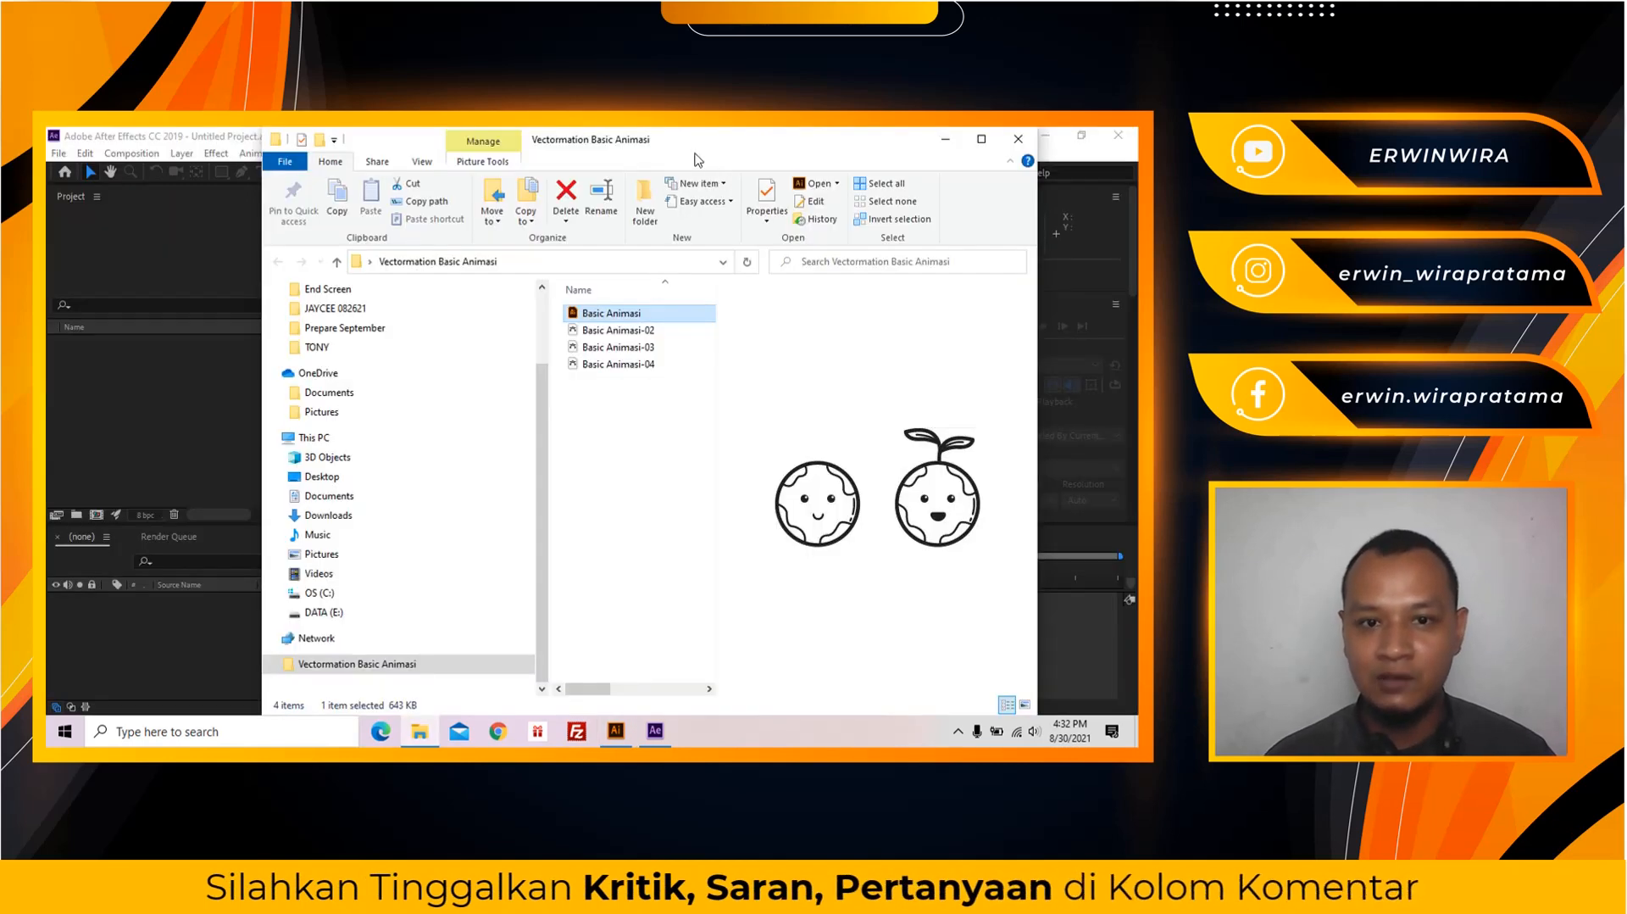
Switch to File Explorer and check the exported files Basic Animasi-02, Basic Animasi-03 and Basic Animasi-04
{"action": "left_click_drag", "start_coordinate": [695, 159], "coordinate": [664, 159]}
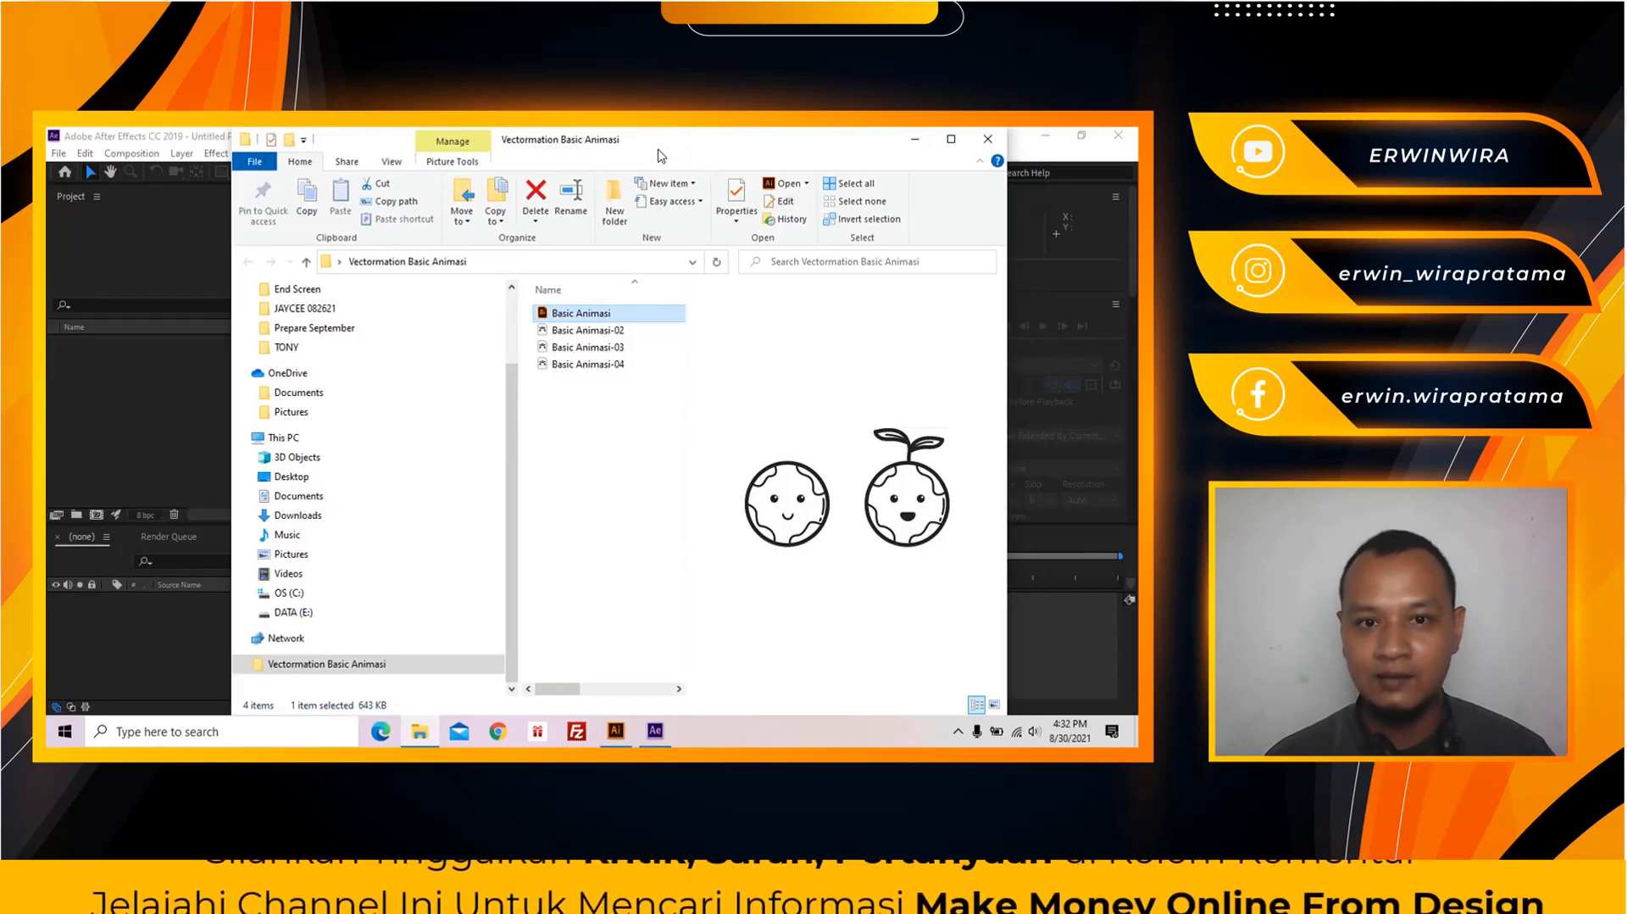
{"action": "left_click", "coordinate": [571, 332]}
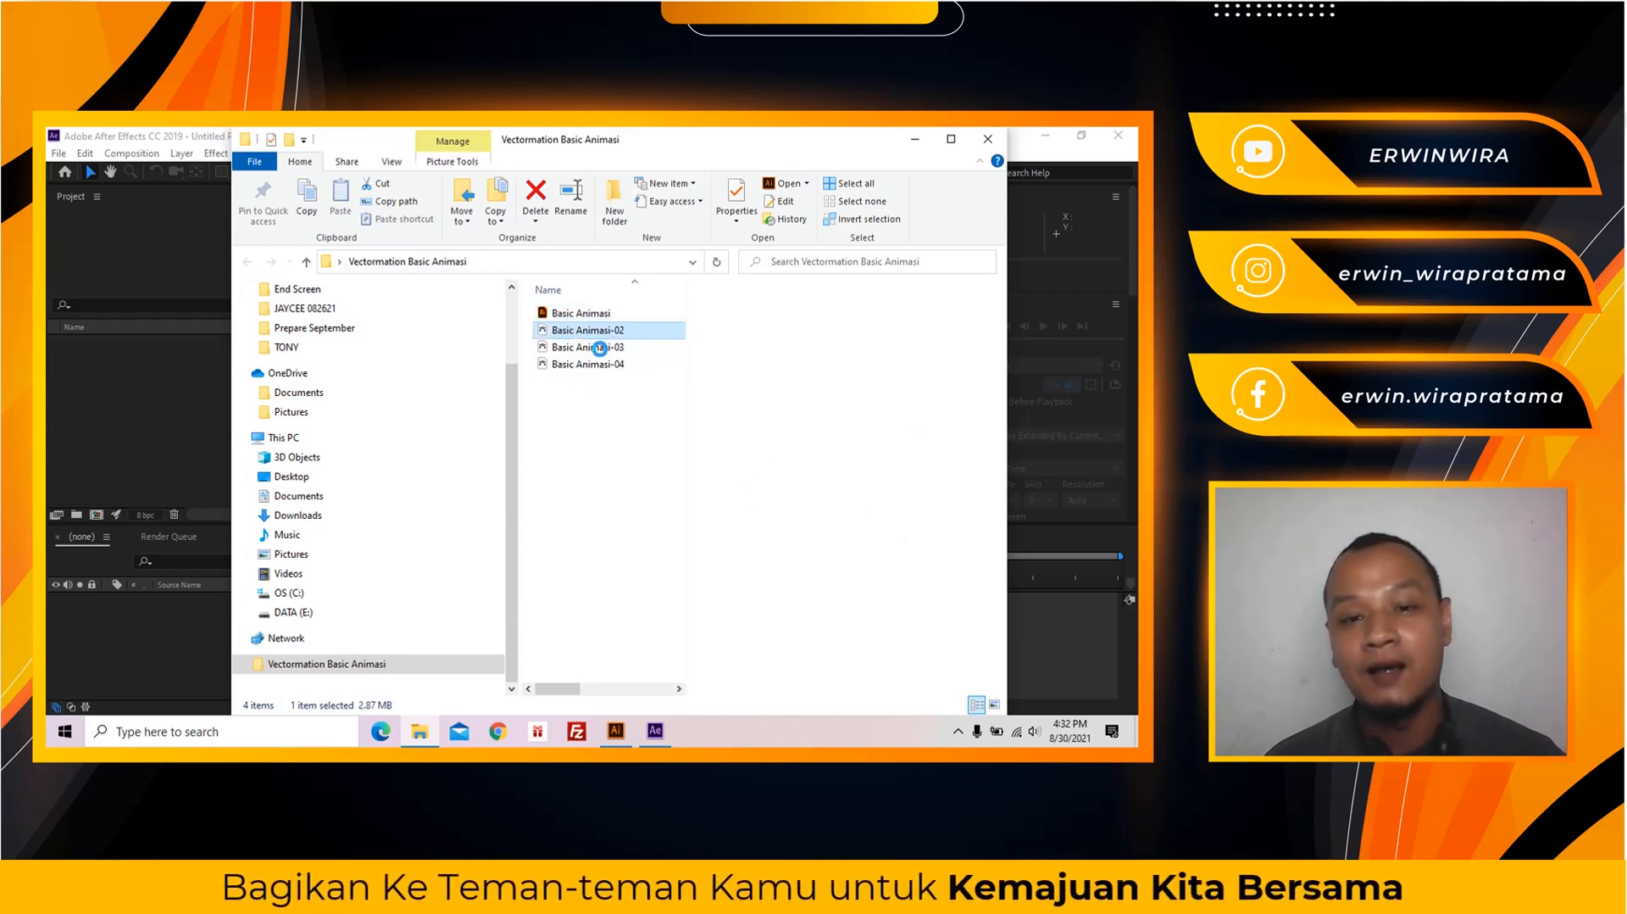
{"action": "left_click", "coordinate": [600, 348]}
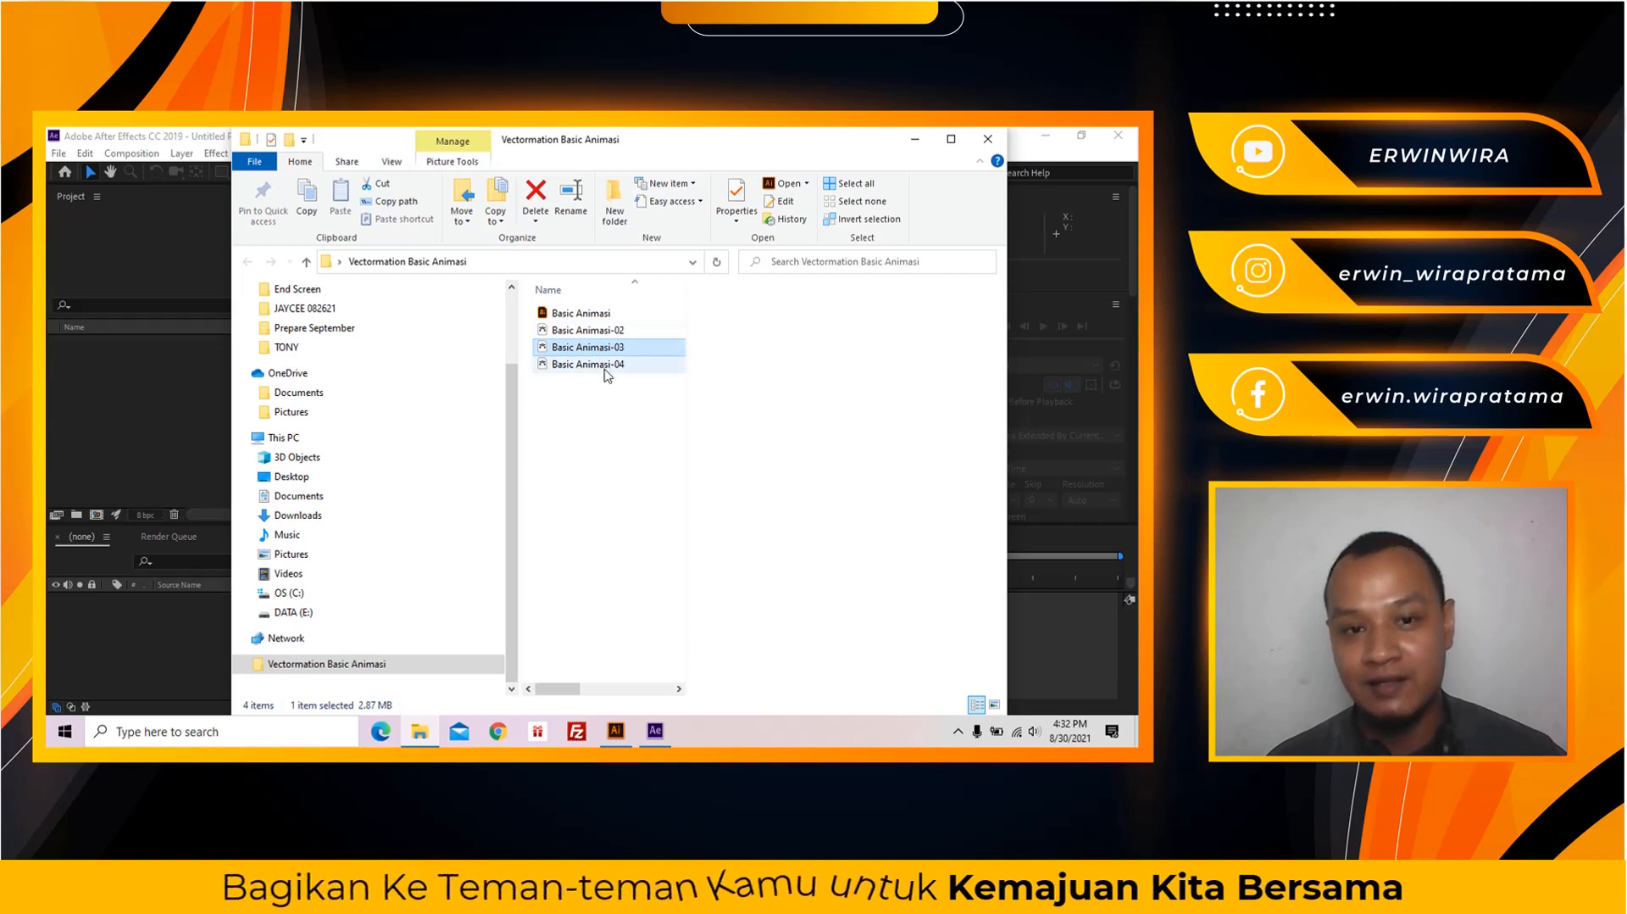
{"action": "left_click", "coordinate": [607, 365]}
{"action": "left_click", "coordinate": [616, 332]}
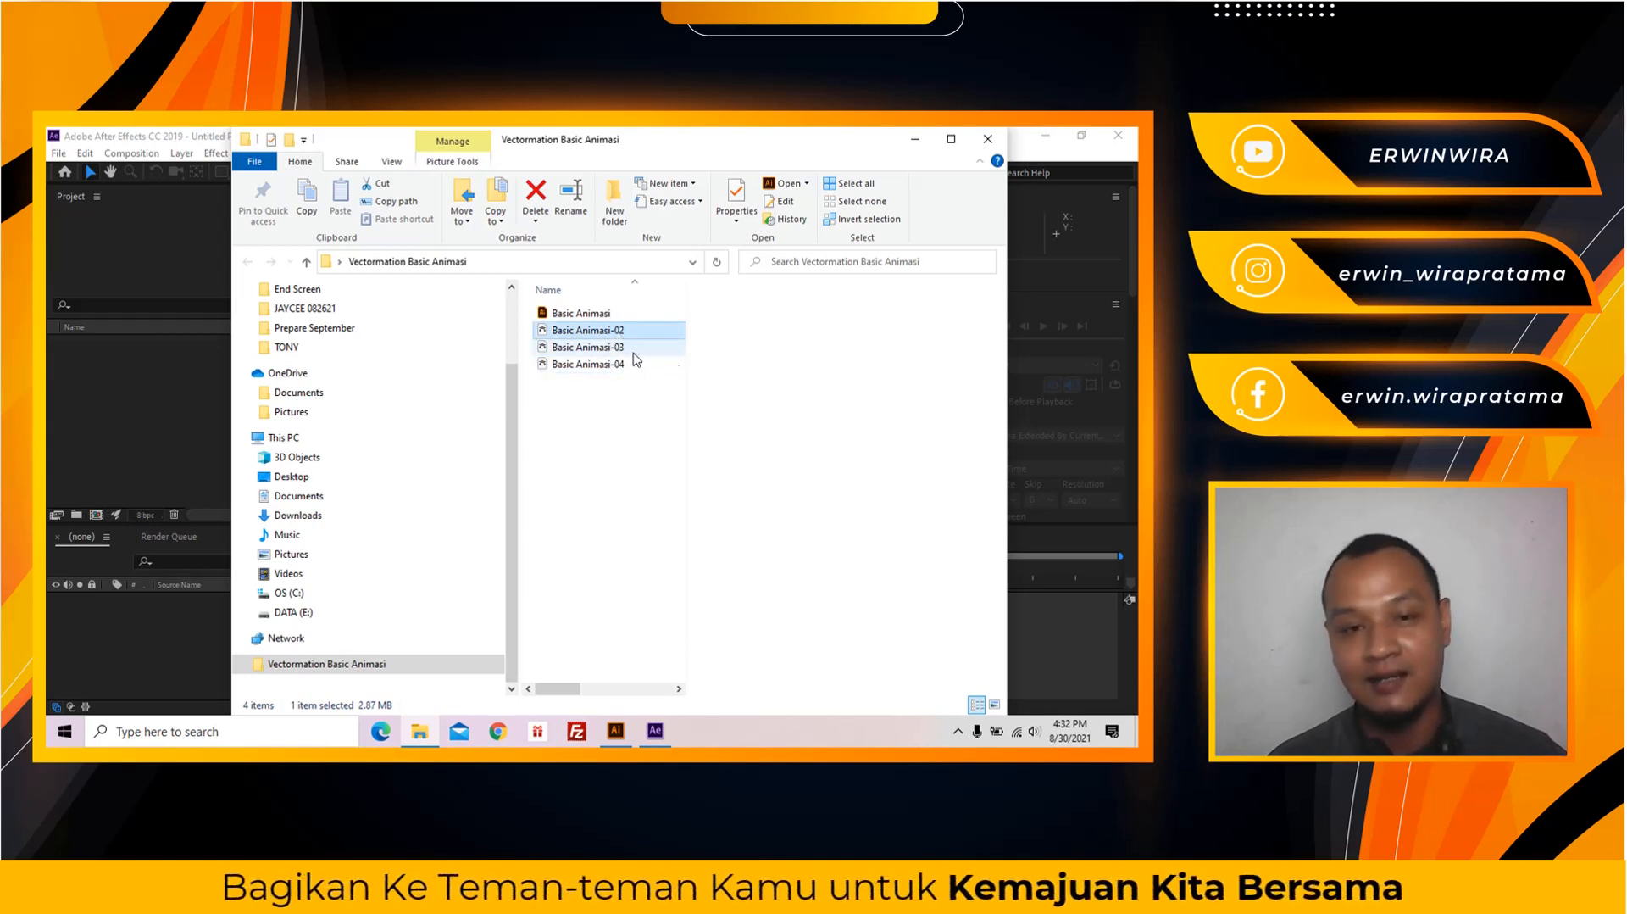
{"action": "left_click", "coordinate": [627, 348]}
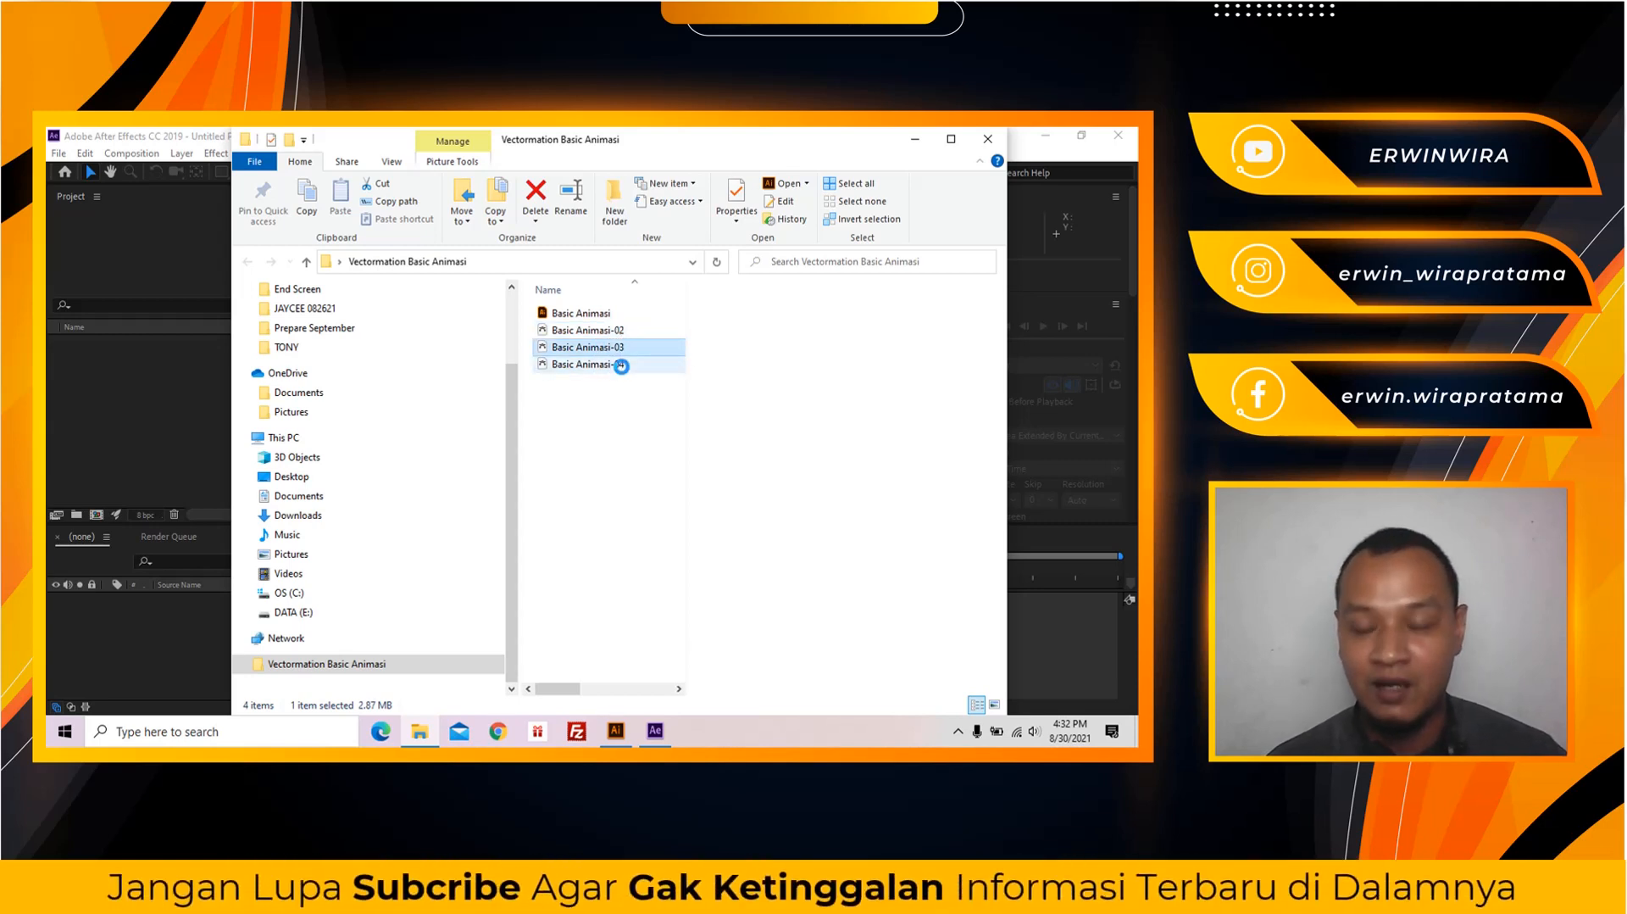
{"action": "left_click", "coordinate": [621, 366]}
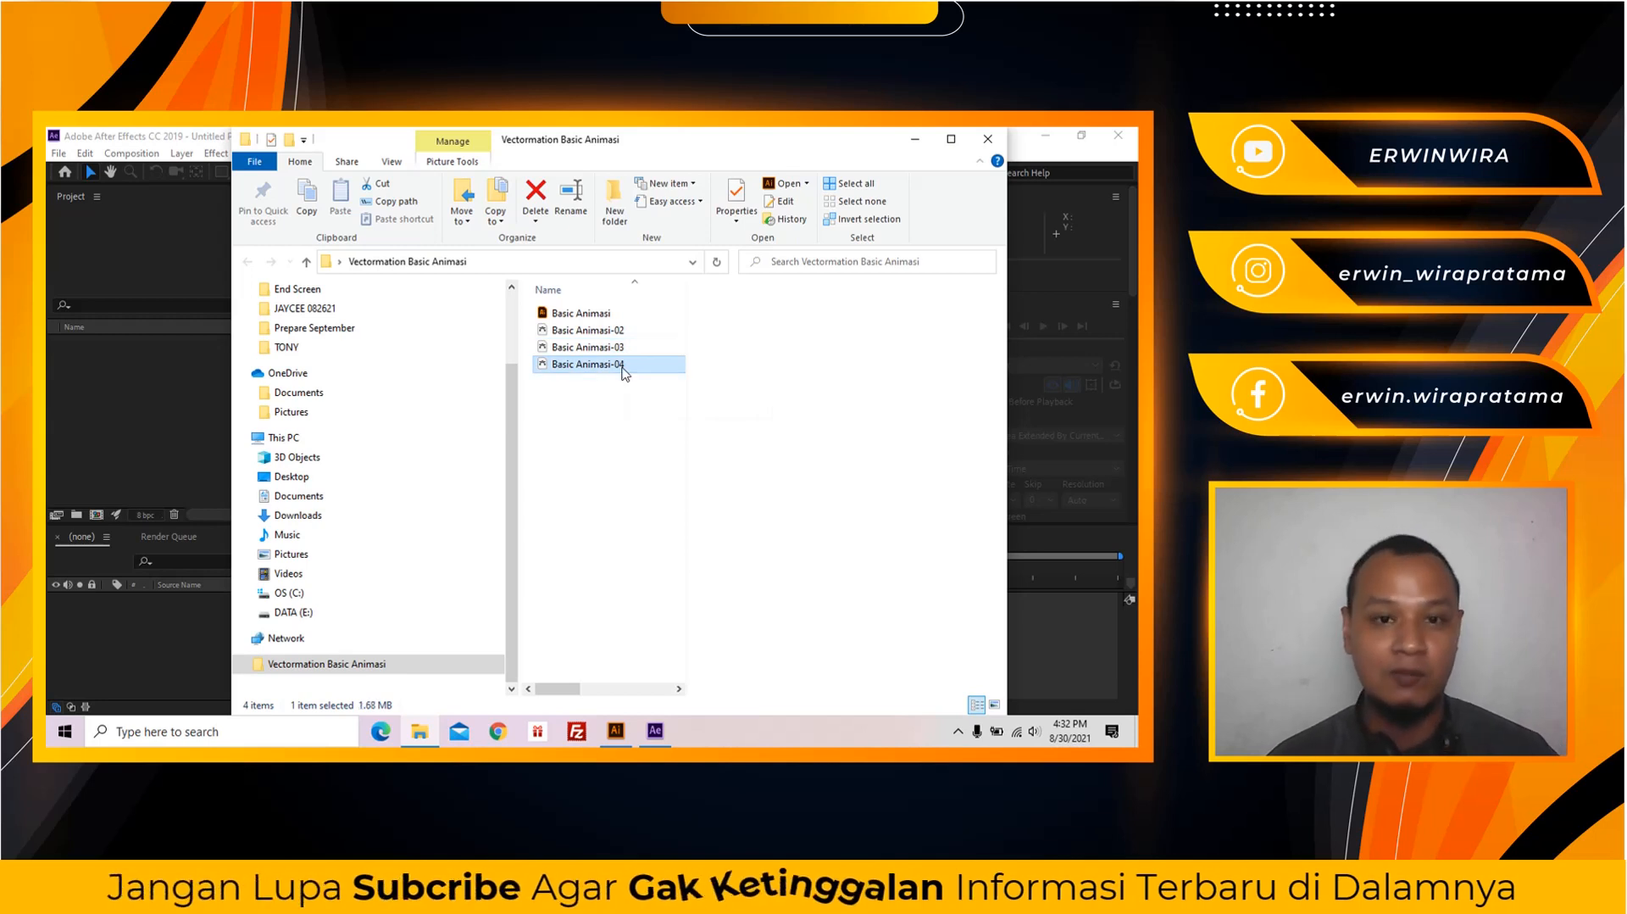